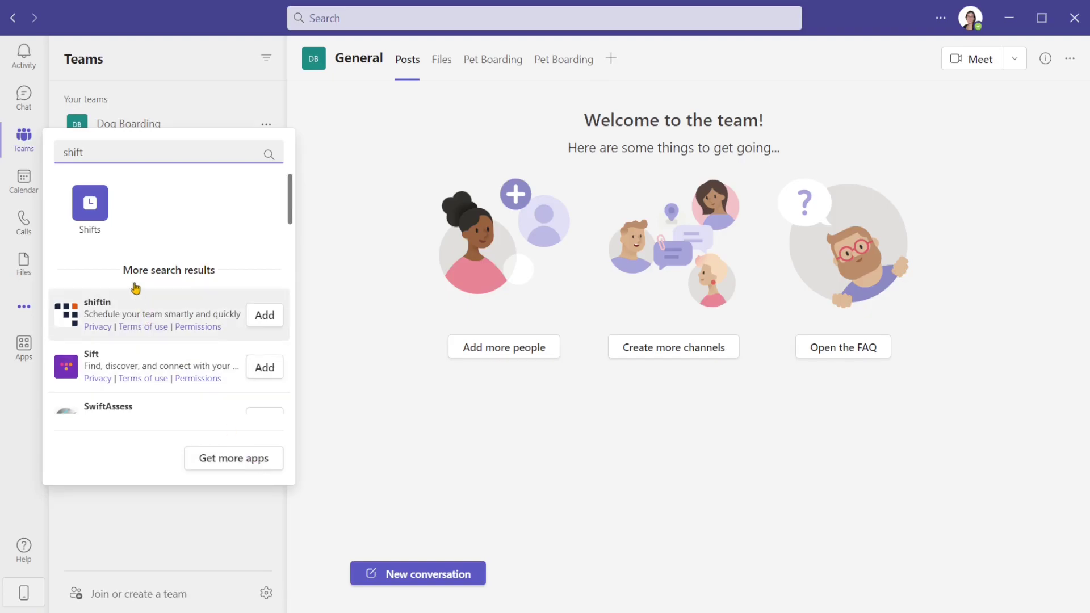
- Open the Shifts app from the app search results and pin it to the app bar
left_click(102, 210)
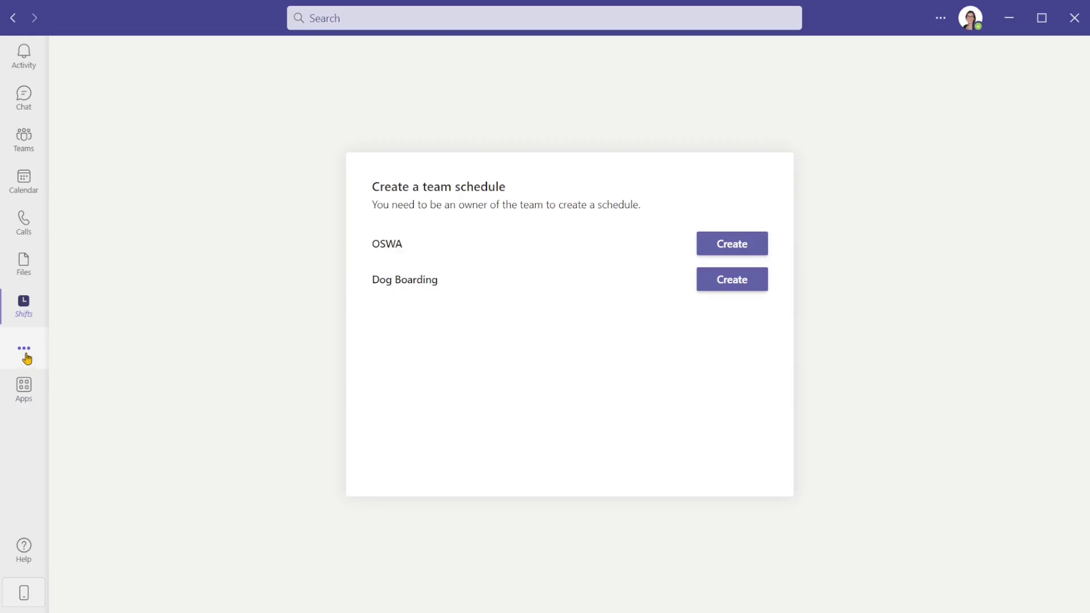
right_click(31, 310)
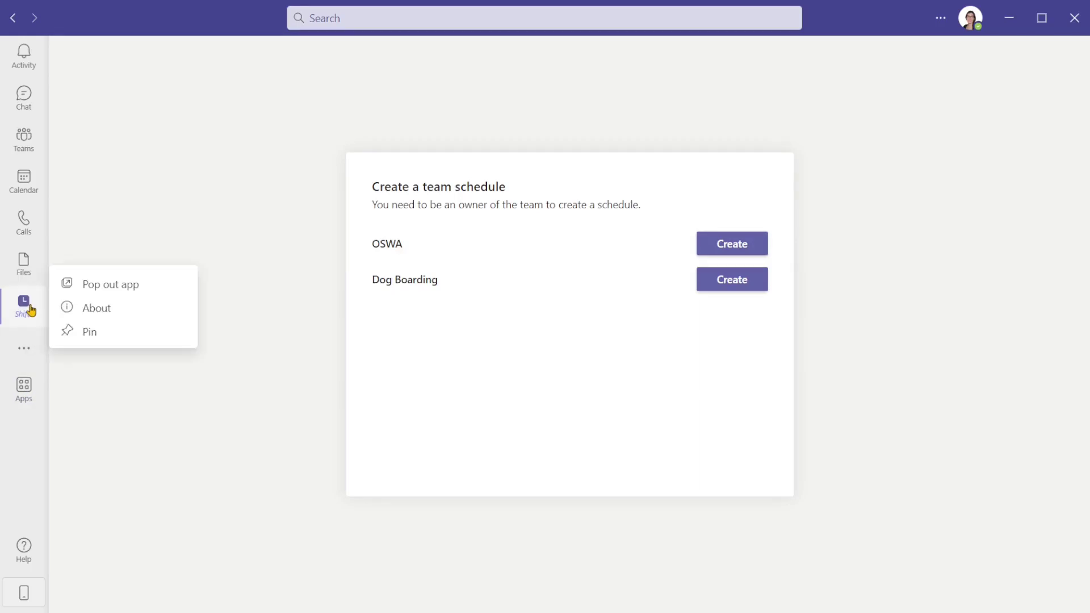
left_click(144, 336)
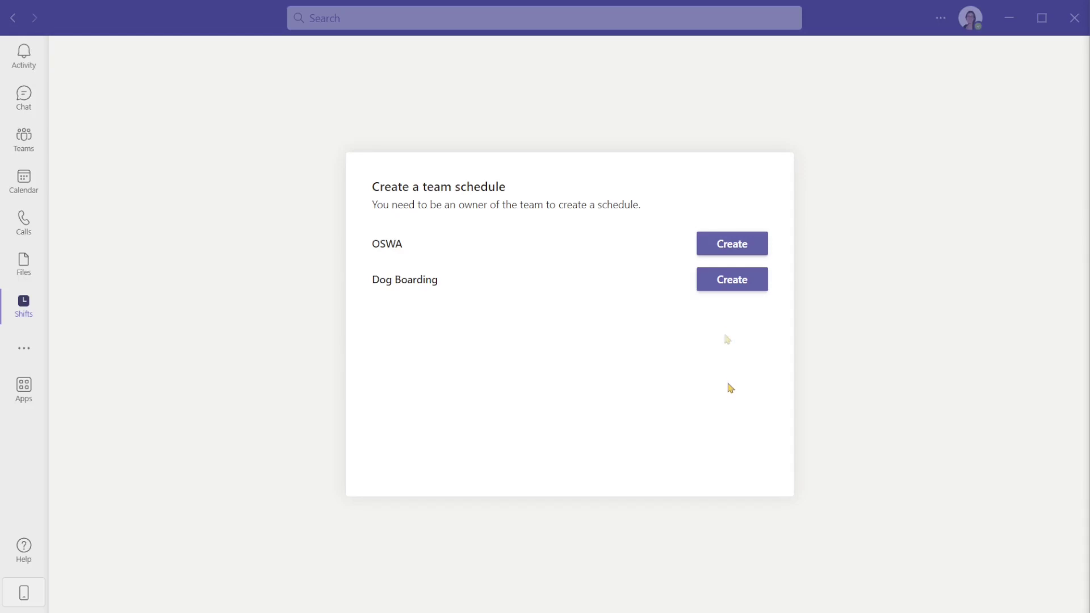
- Create a schedule for the Dog Boarding team, accepting Pacific Time (US & Canada) and Vancouver as the closest city
left_click(729, 289)
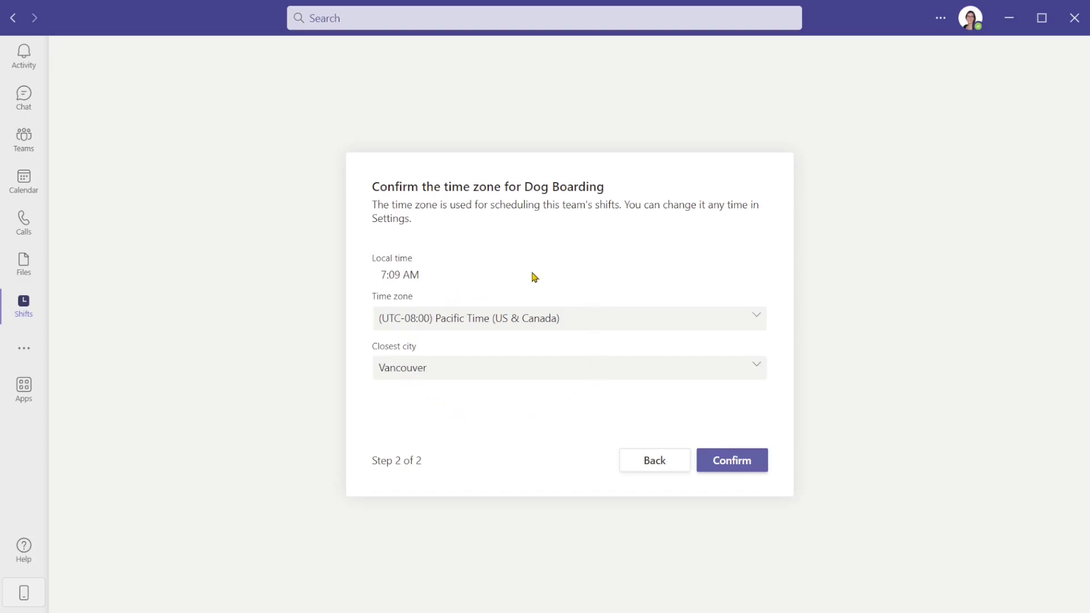
left_click(754, 464)
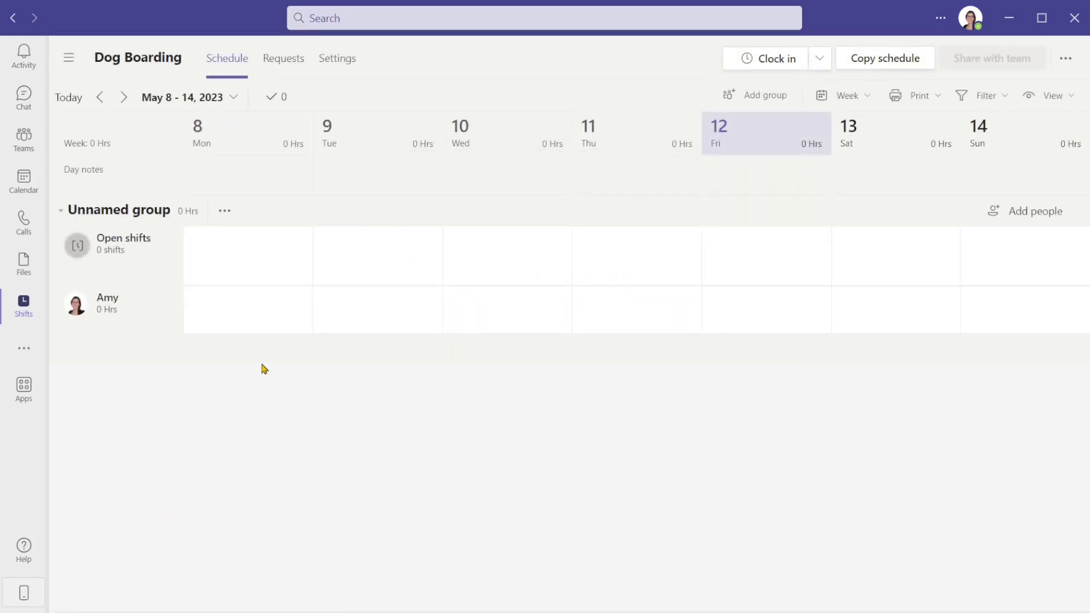
- Set the start of the week to Sunday in the Dog Boarding schedule settings
left_click(349, 66)
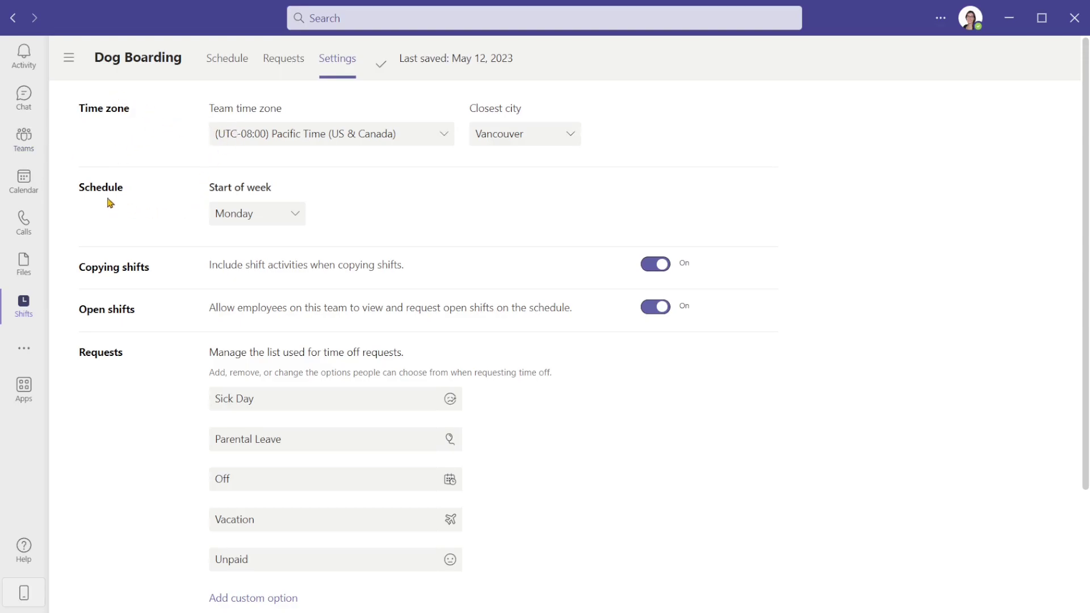
left_click(295, 219)
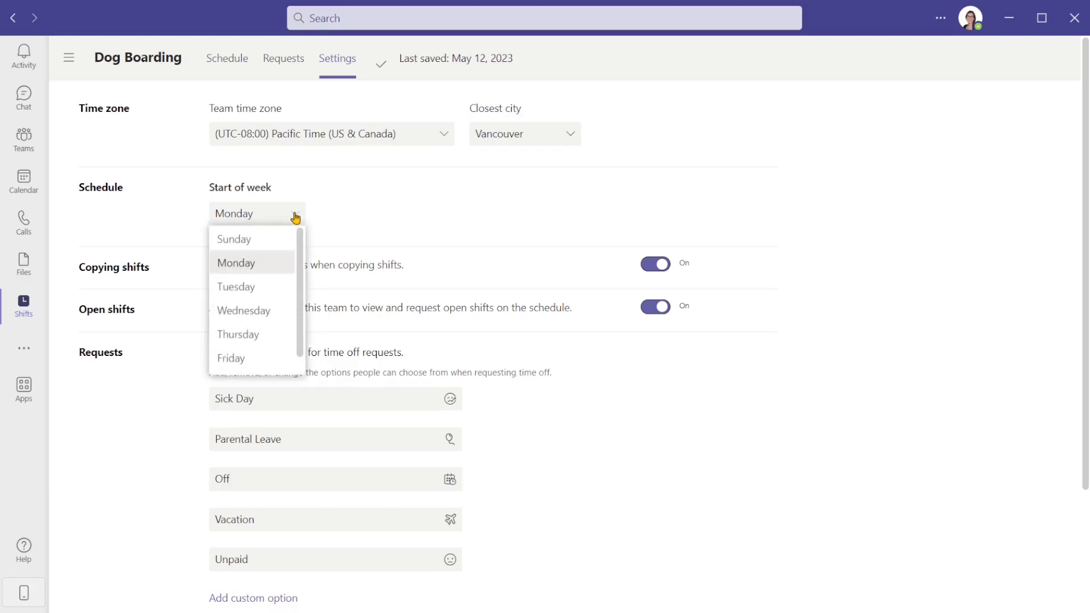
left_click(270, 243)
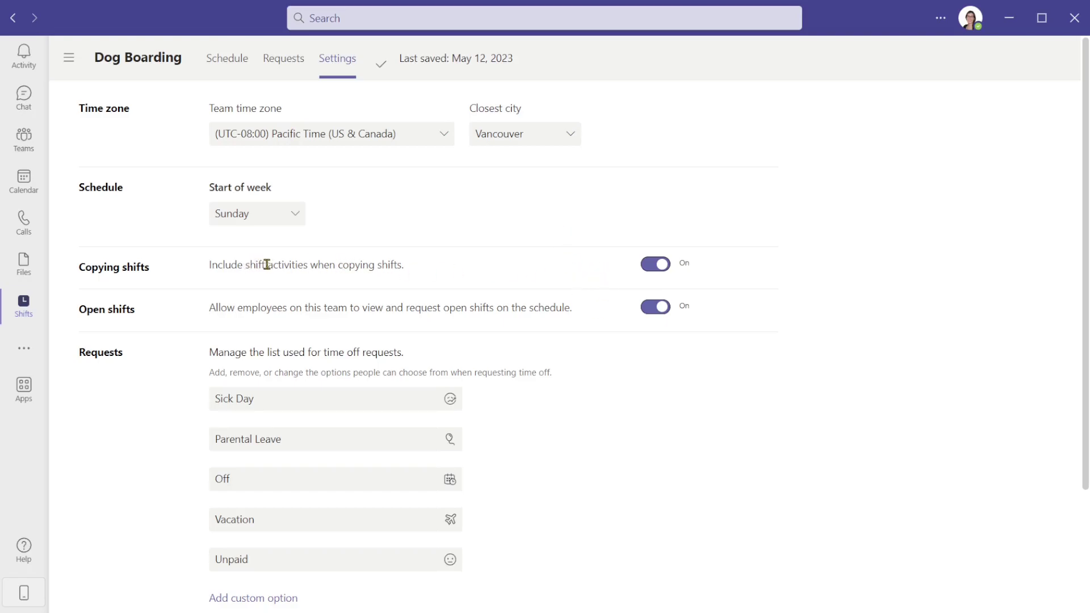
left_click_drag(270, 266, 305, 266)
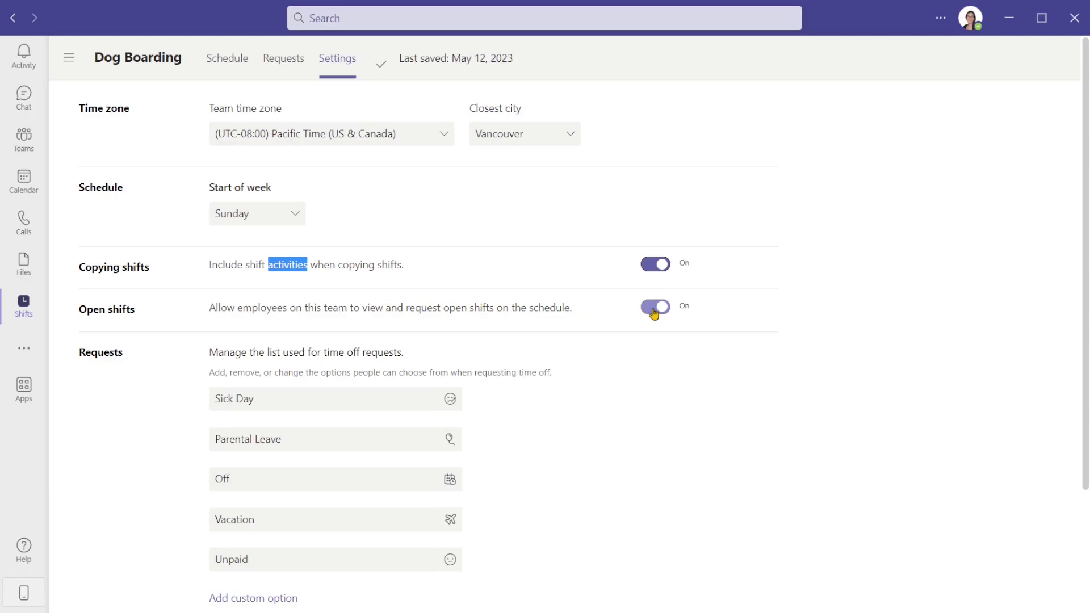
- Add a blank custom option to the time off request list and remove it again
scroll(650, 339, "down", 3)
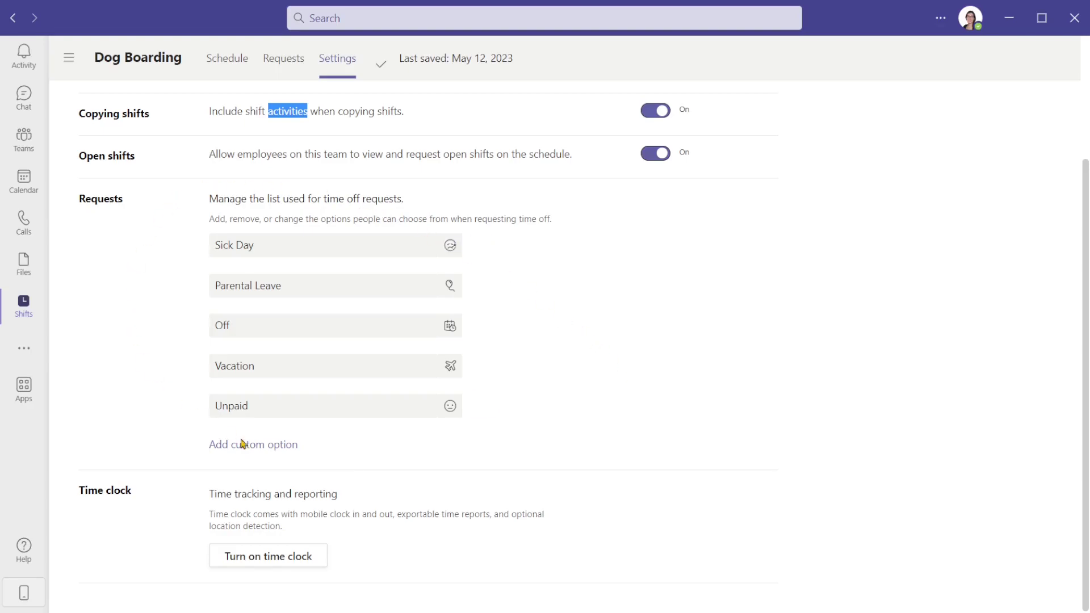
mouse_move(382, 407)
mouse_move(360, 242)
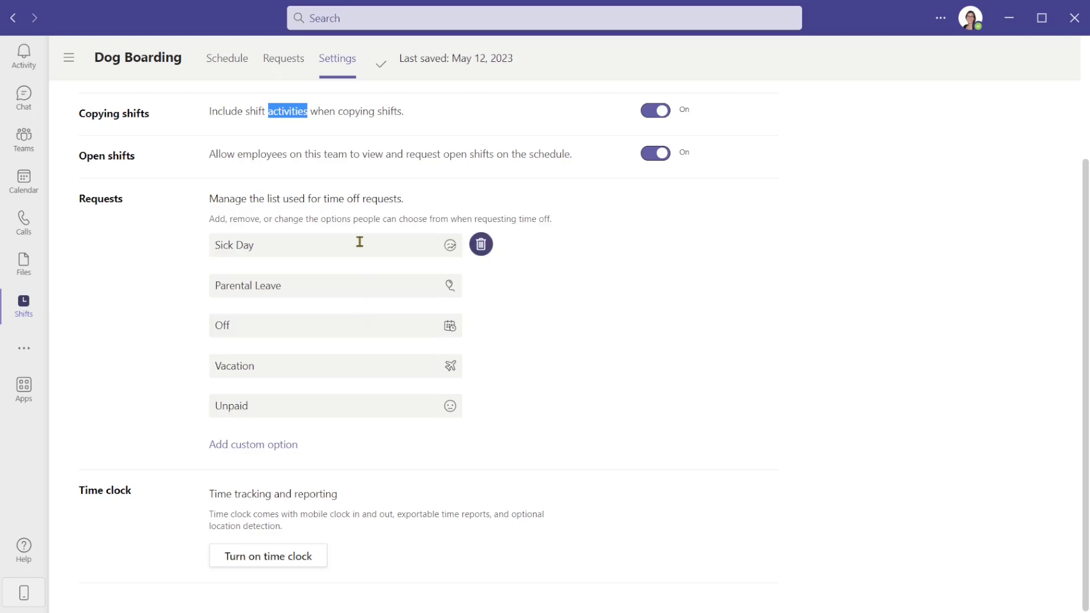
left_click(260, 447)
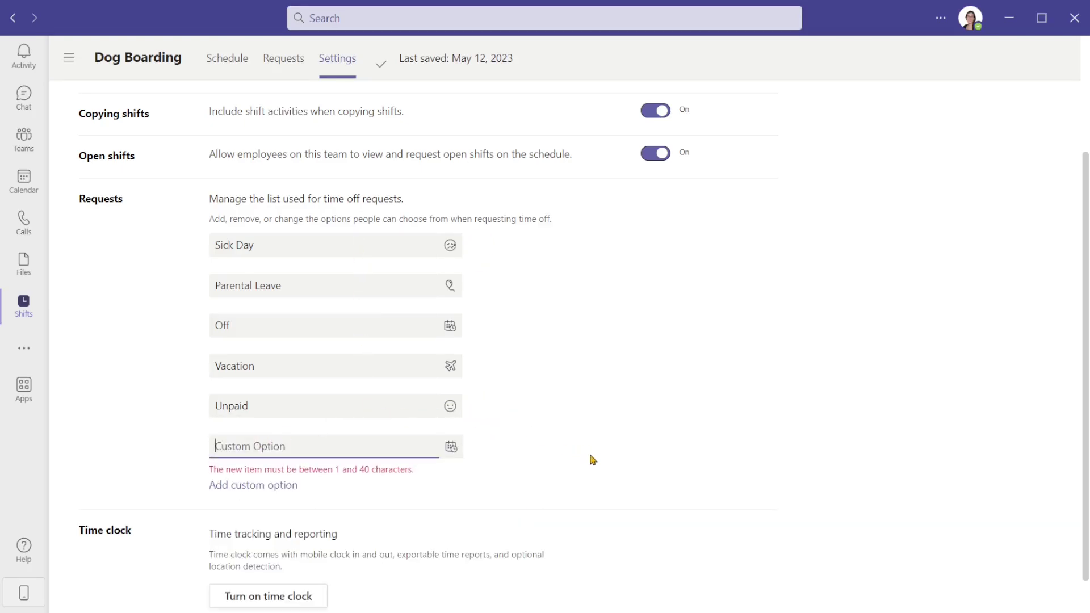
left_click(481, 450)
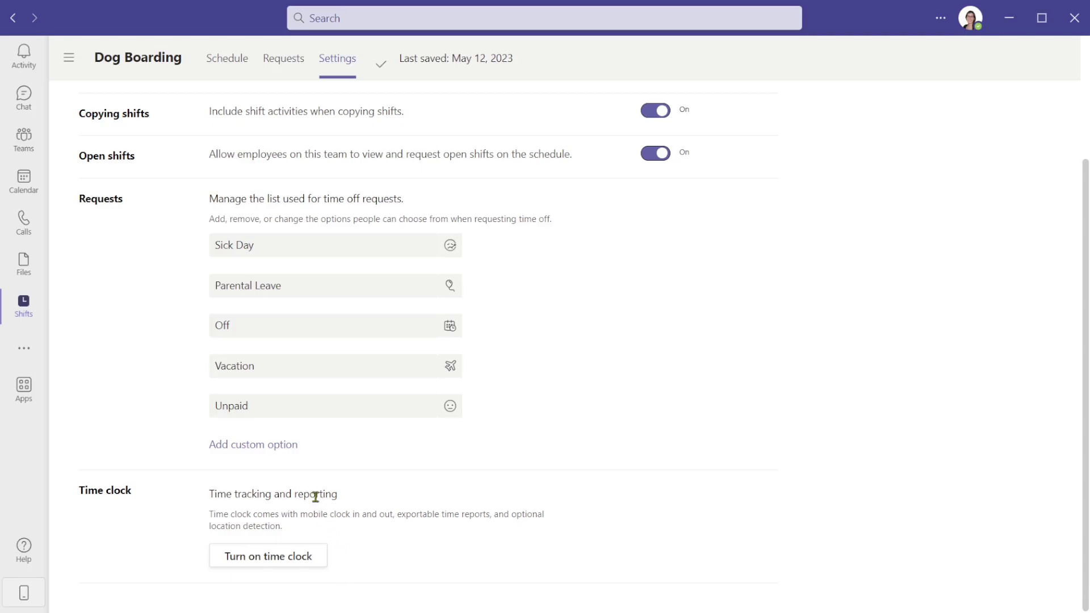
- Turn on the time clock for the team, leaving location detection for the mobile app excluded
left_click(277, 562)
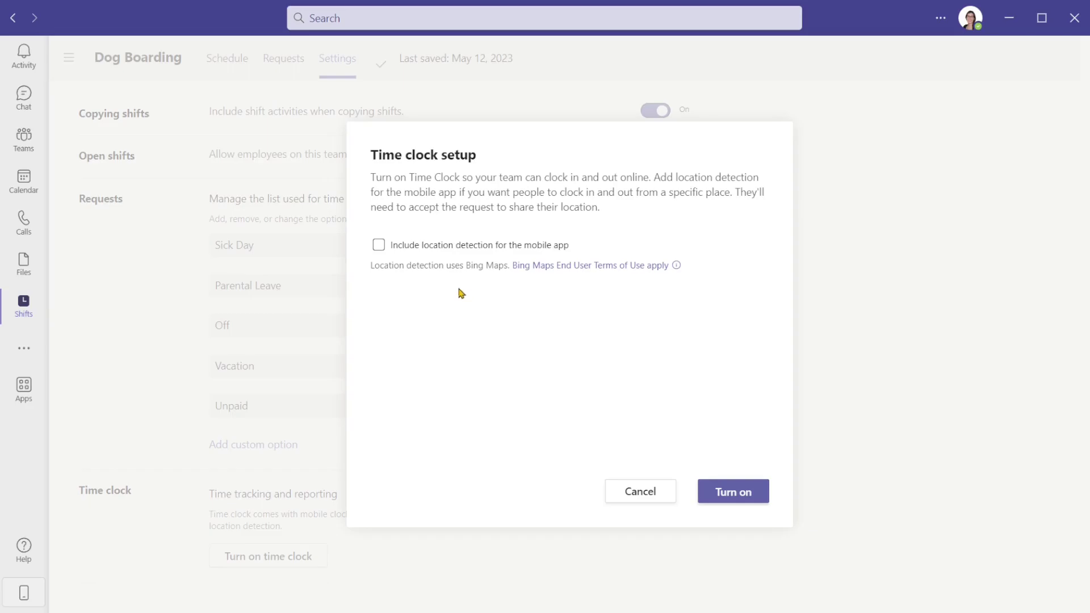
left_click(390, 246)
left_click(380, 248)
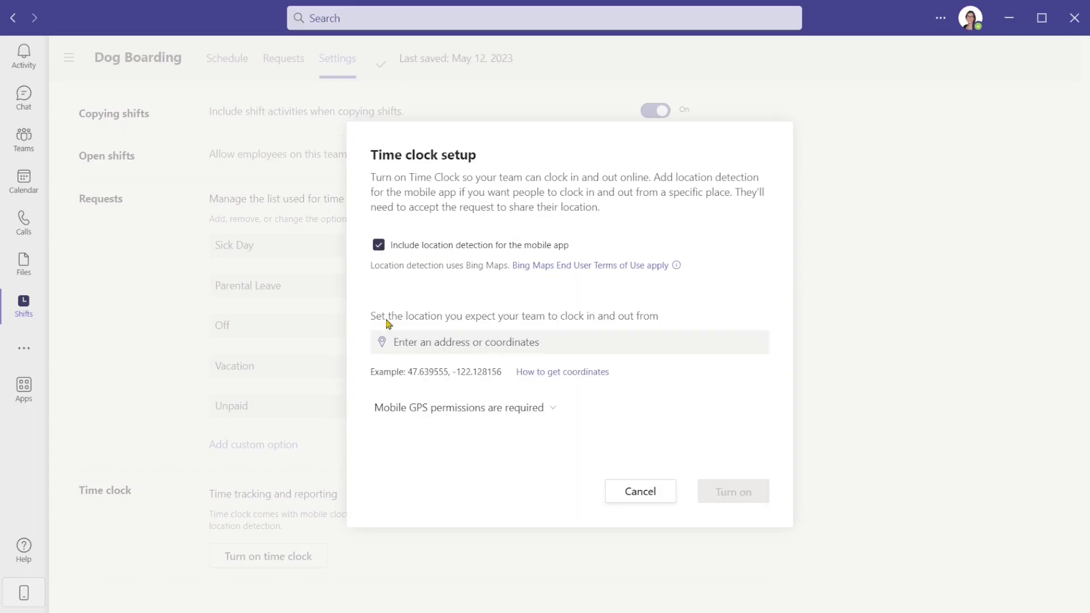
left_click(559, 348)
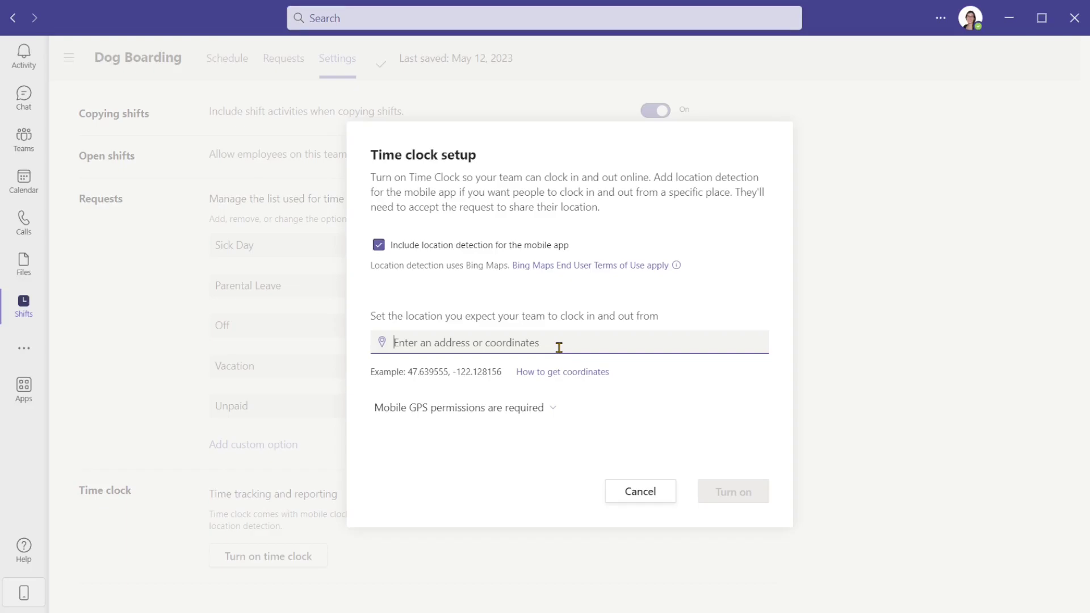
left_click(385, 247)
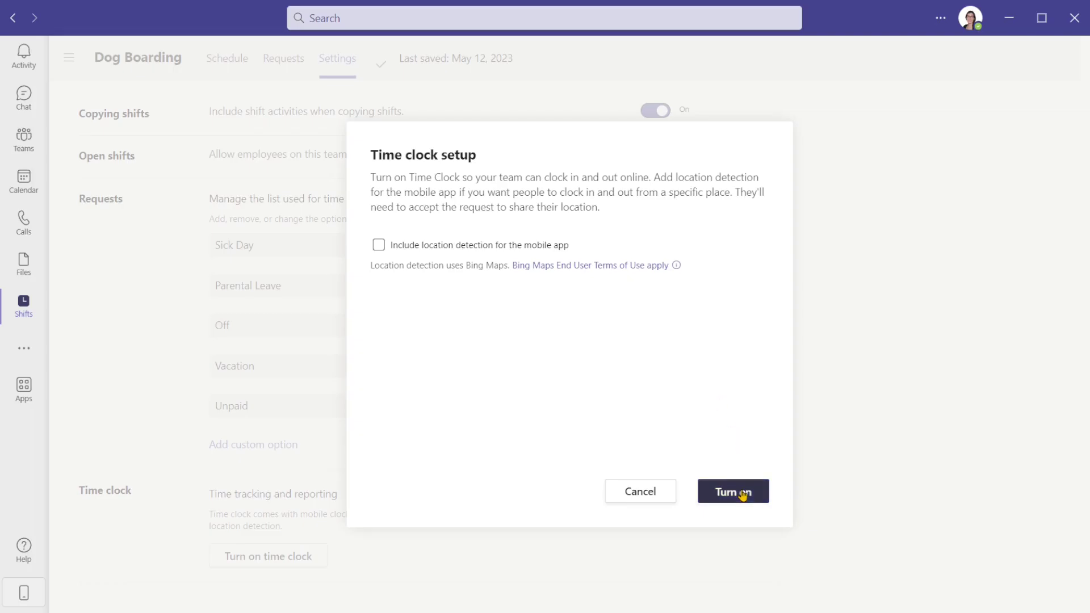
left_click(743, 491)
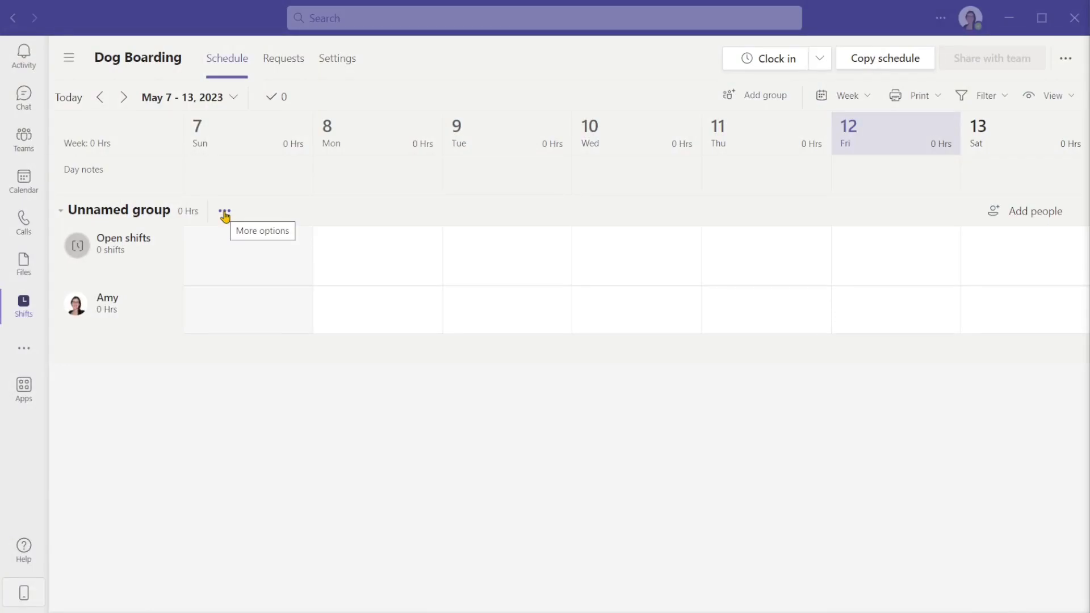
- Rename the unnamed group in the schedule as Dog Boarding Hosts
left_click(225, 215)
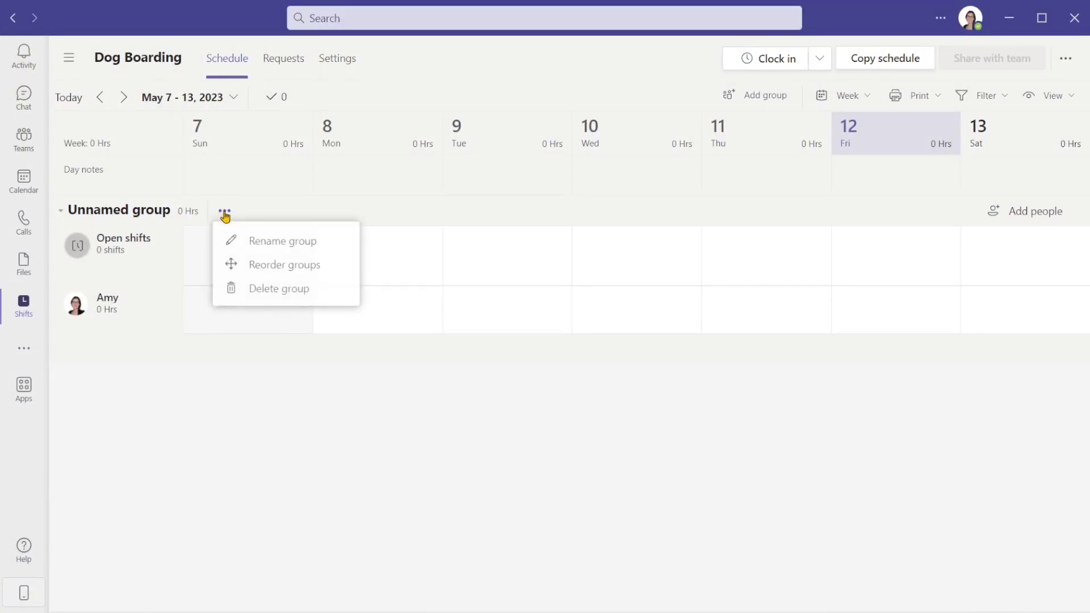
left_click(298, 245)
left_click(520, 301)
type("Dog Boarding Hosts")
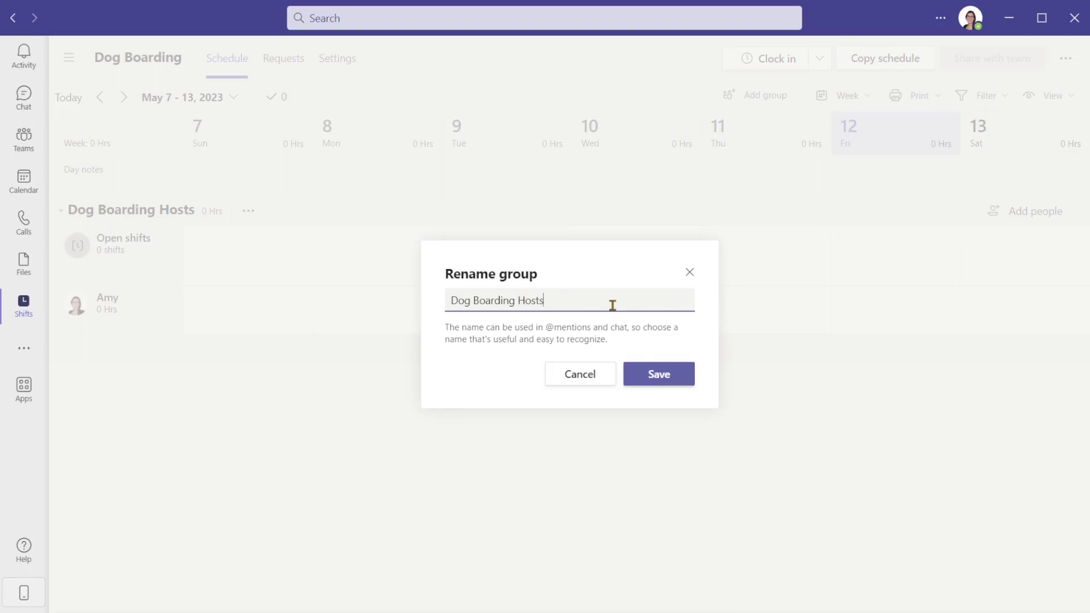
left_click(650, 380)
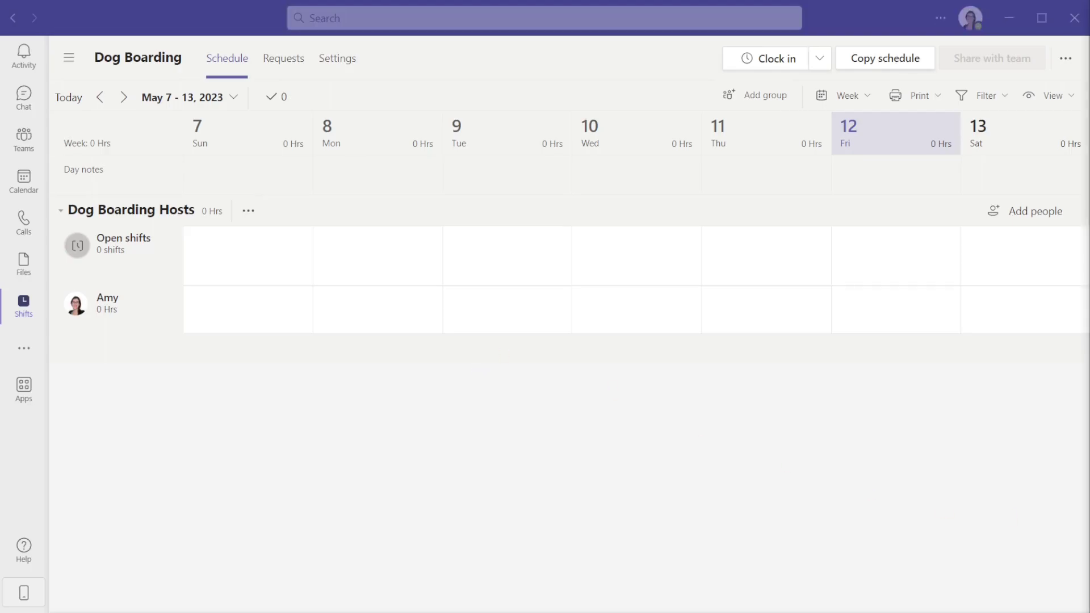
- Add a second group to the schedule and name it Guest Services
left_click(780, 100)
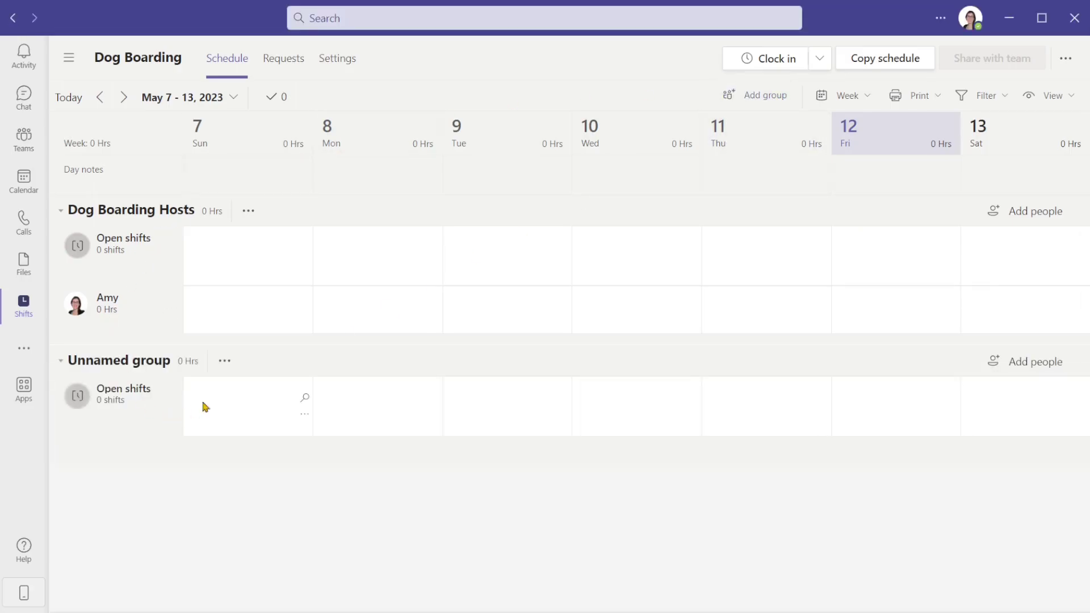
left_click(227, 361)
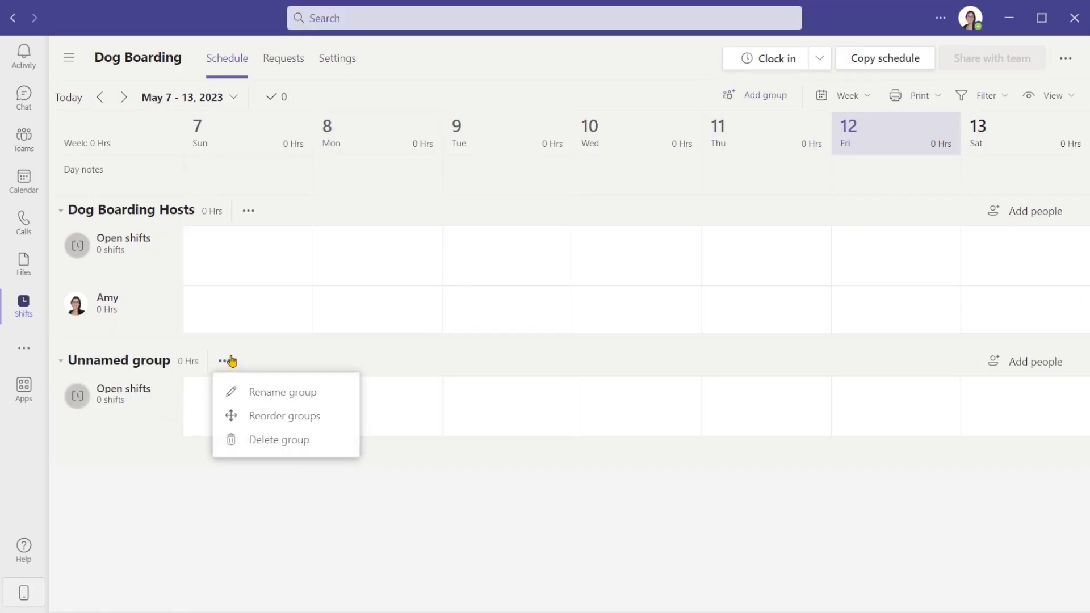
left_click(309, 397)
type("Guest Services")
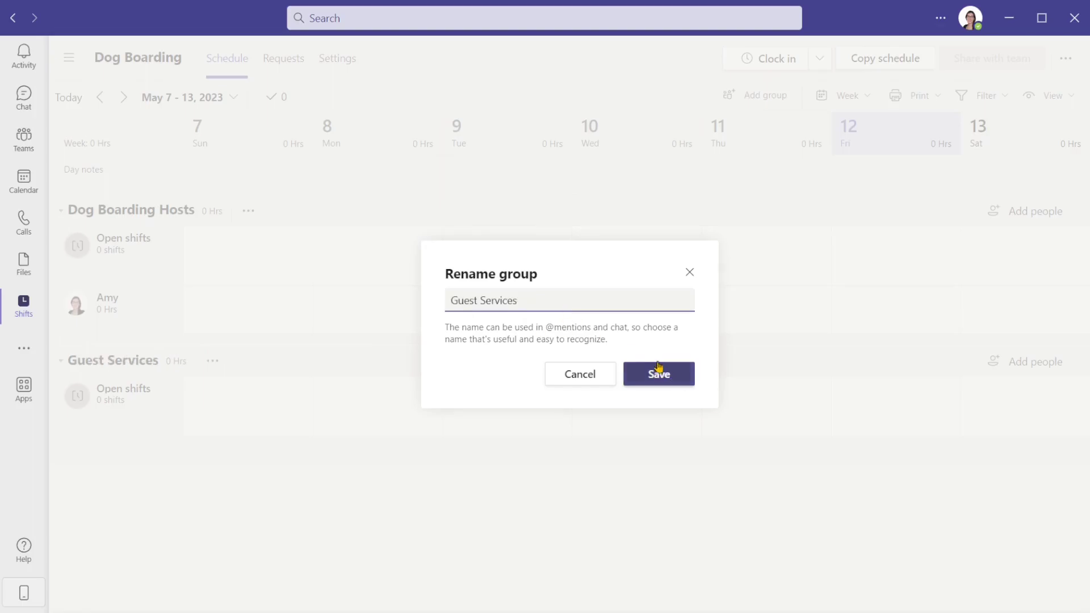
left_click(654, 386)
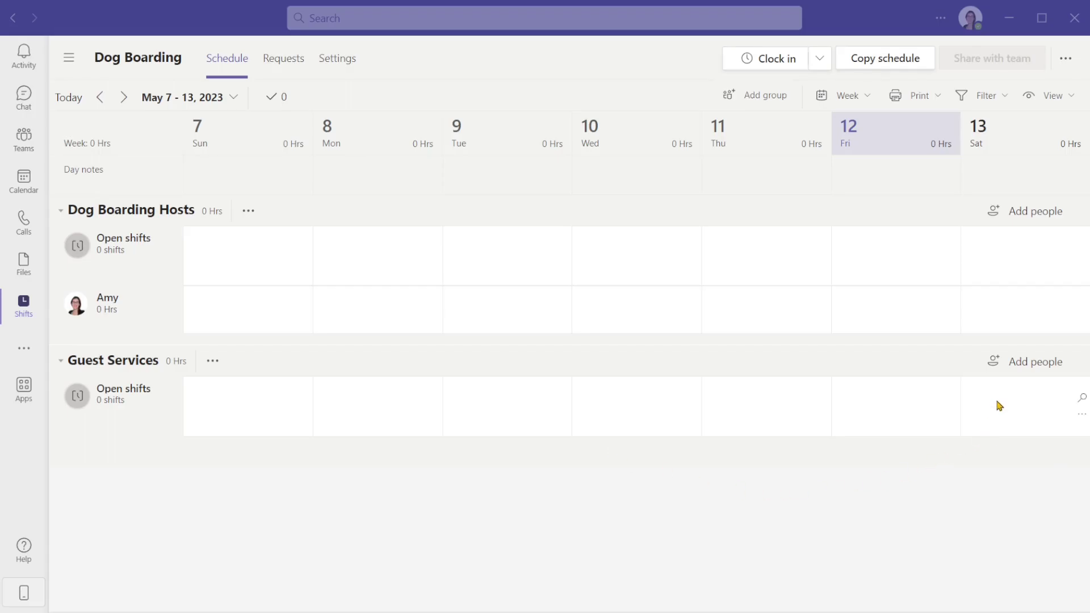
- Add the team owner as a member of the Guest Services group
left_click(1017, 362)
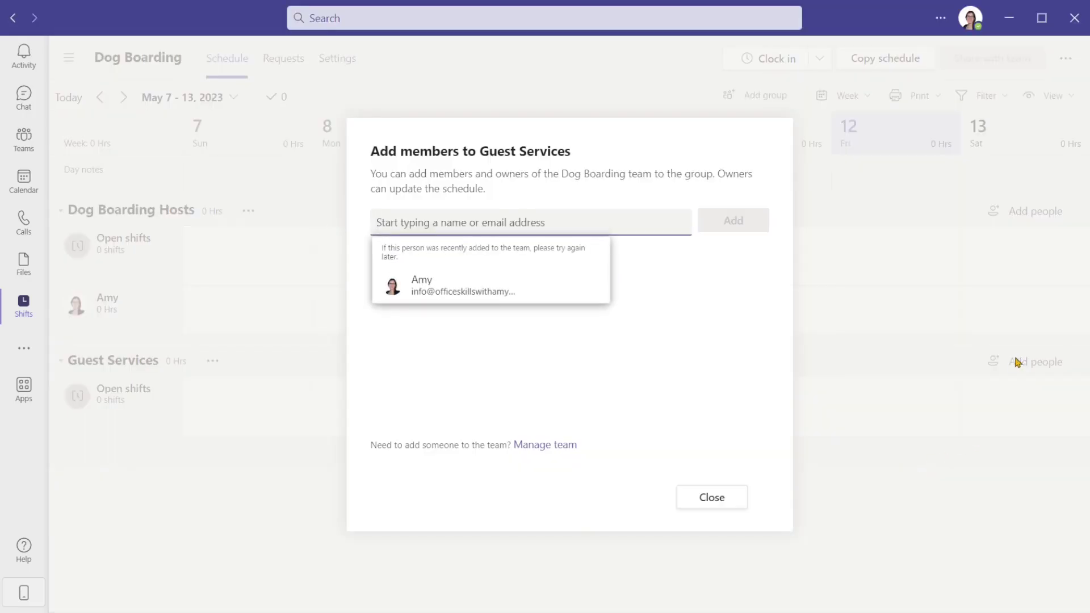
left_click(536, 287)
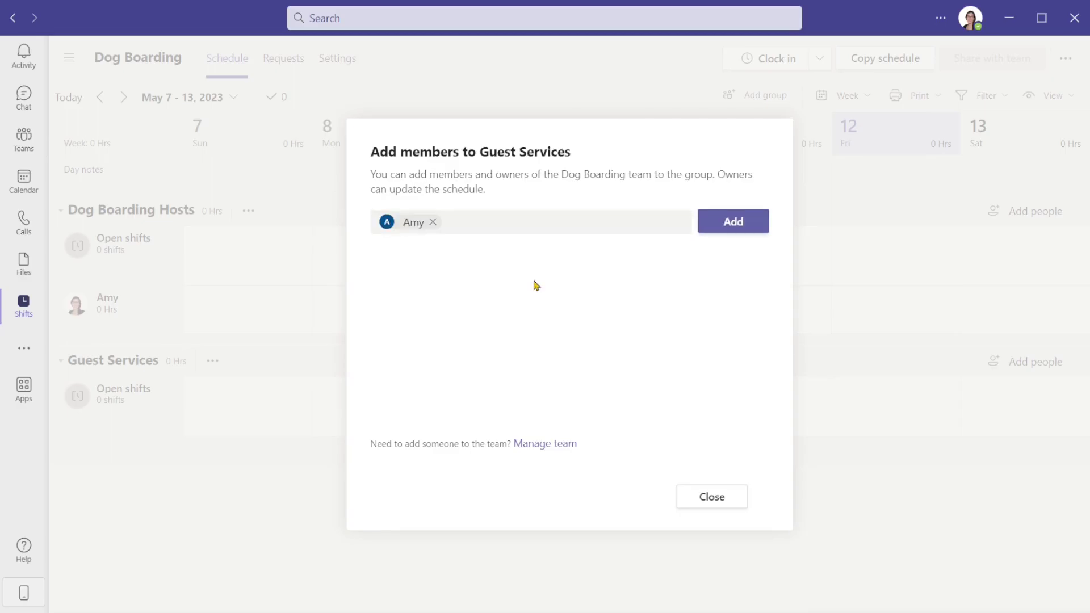
left_click(722, 220)
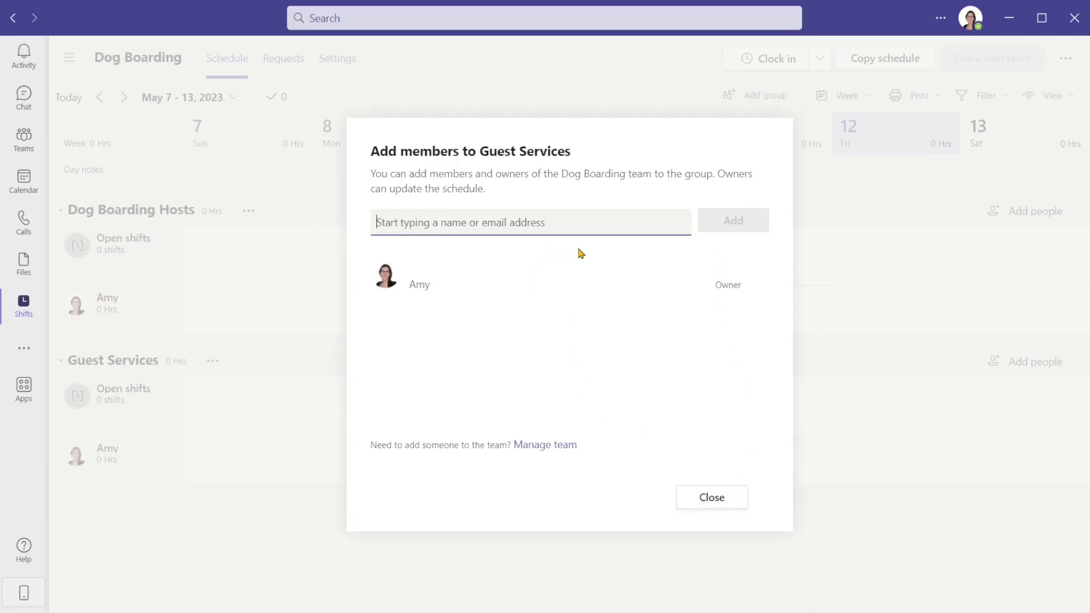
left_click(713, 508)
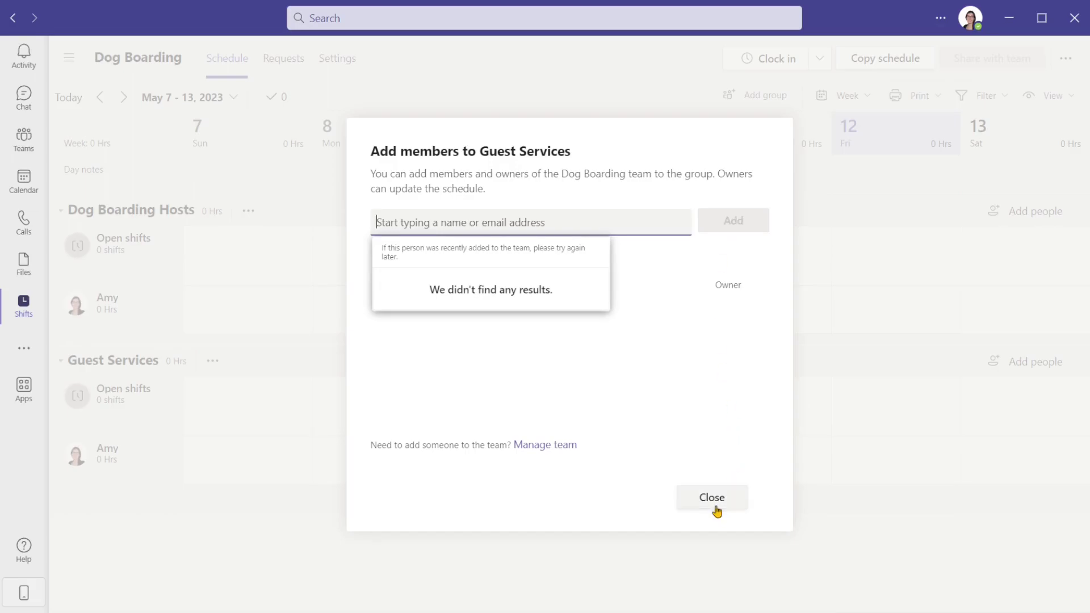
mouse_move(121, 458)
left_mouse_down()
mouse_move(127, 422)
mouse_move(143, 463)
mouse_move(124, 539)
mouse_move(140, 451)
mouse_move(145, 576)
mouse_move(146, 466)
mouse_move(134, 451)
left_mouse_up()
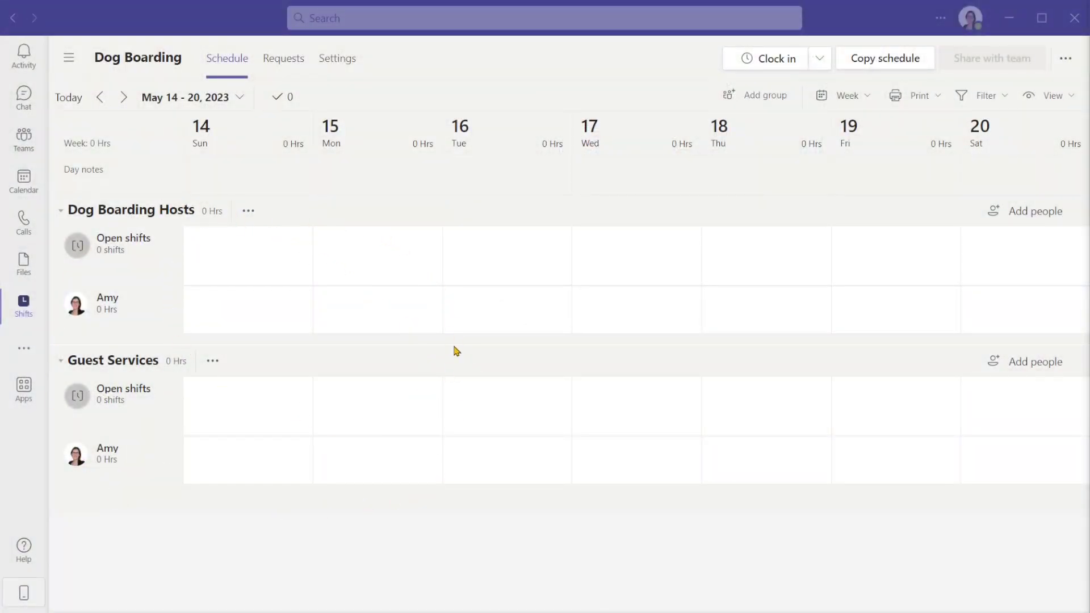
- Start a new shift for the Dog Boarding Hosts member on Monday, May 15, and set its color to Purple
left_click(435, 322)
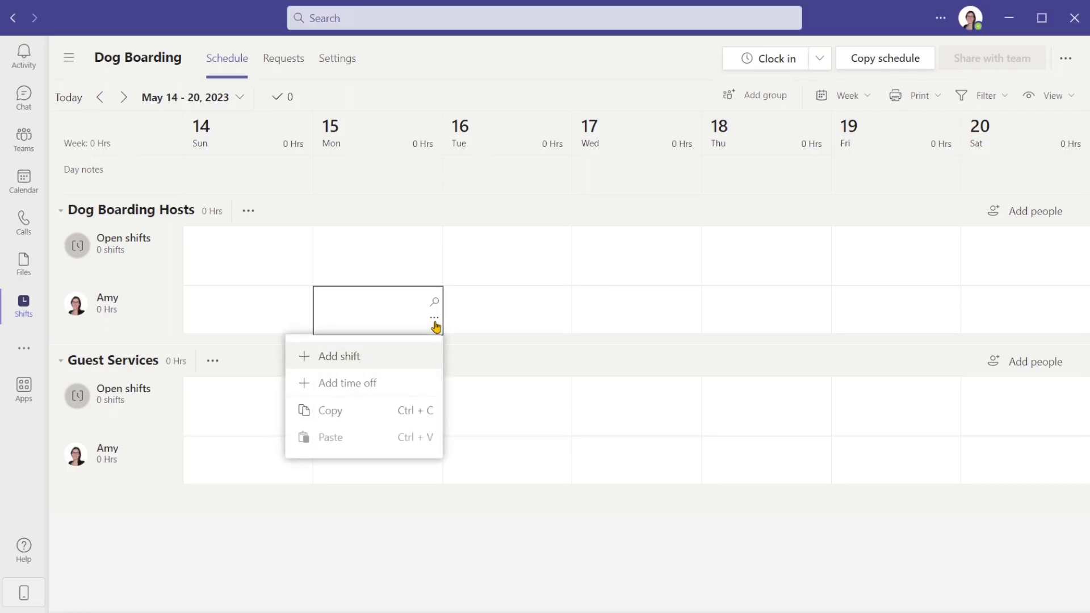
left_click(375, 356)
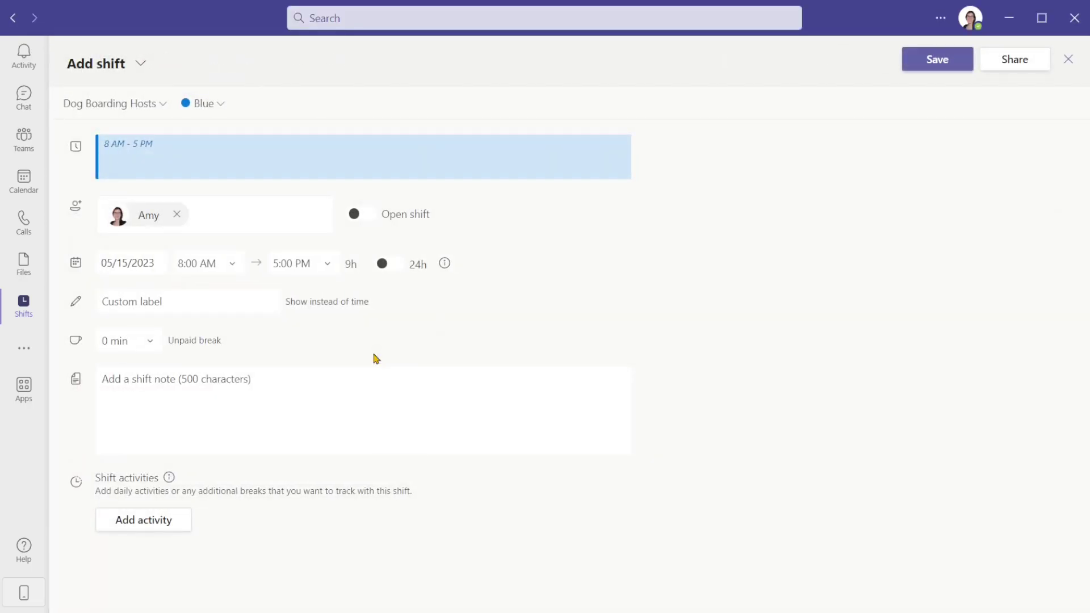
left_click(198, 105)
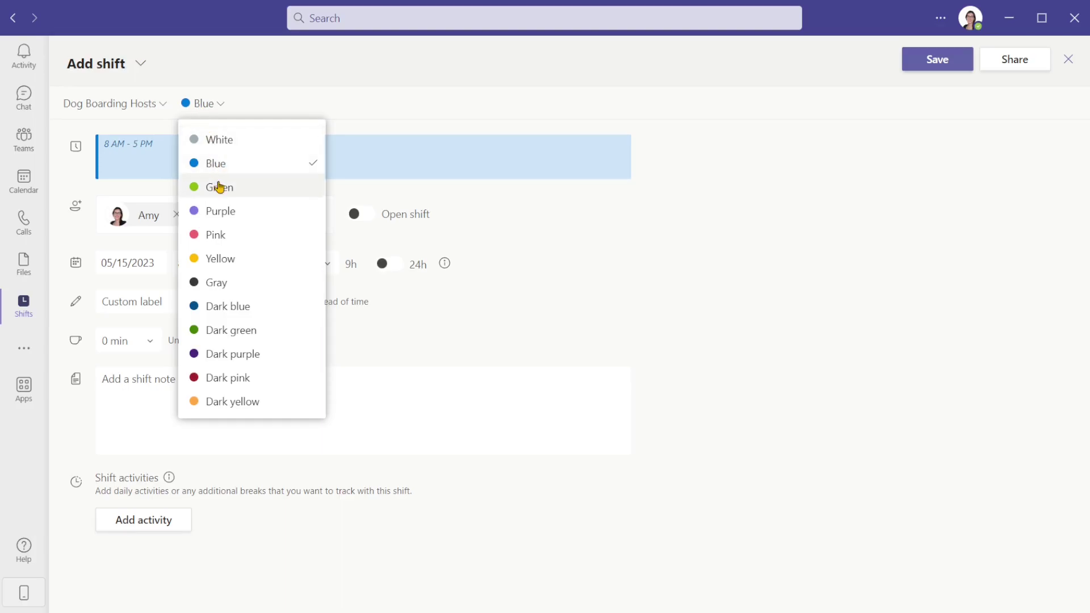
left_click(267, 221)
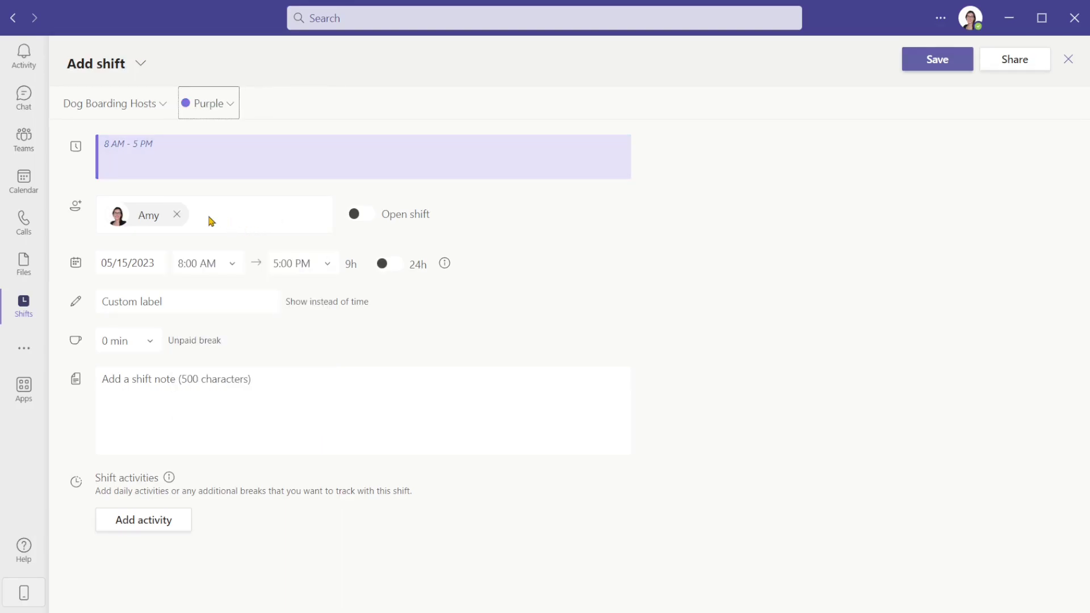
- Keep the shift at 8:00 AM to 5:00 PM without a custom label and set its unpaid break to 60 min
left_click(231, 264)
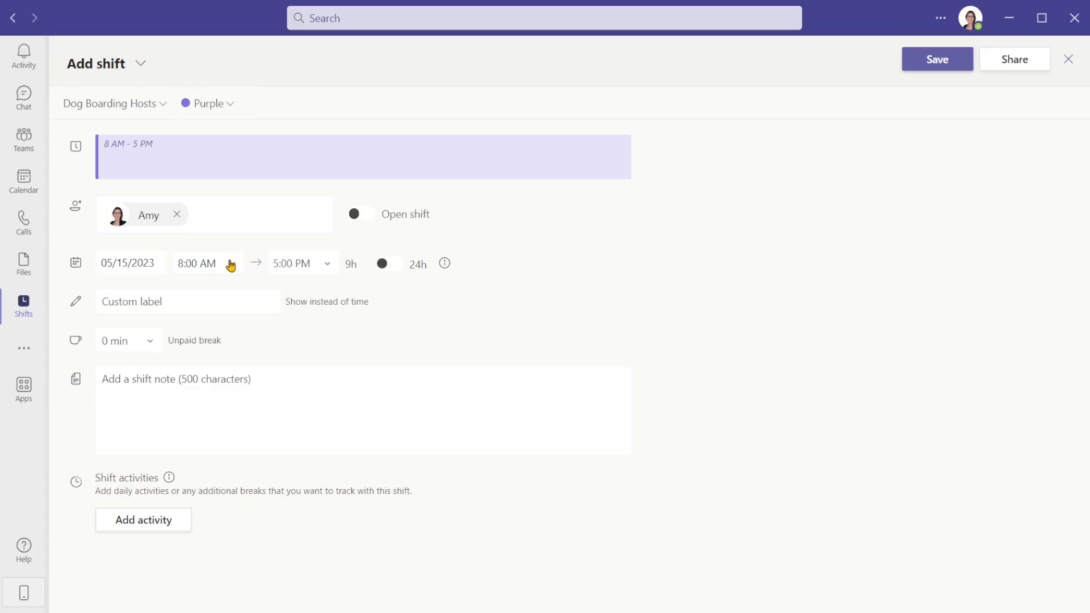
left_click(334, 264)
left_click(539, 289)
left_click(200, 305)
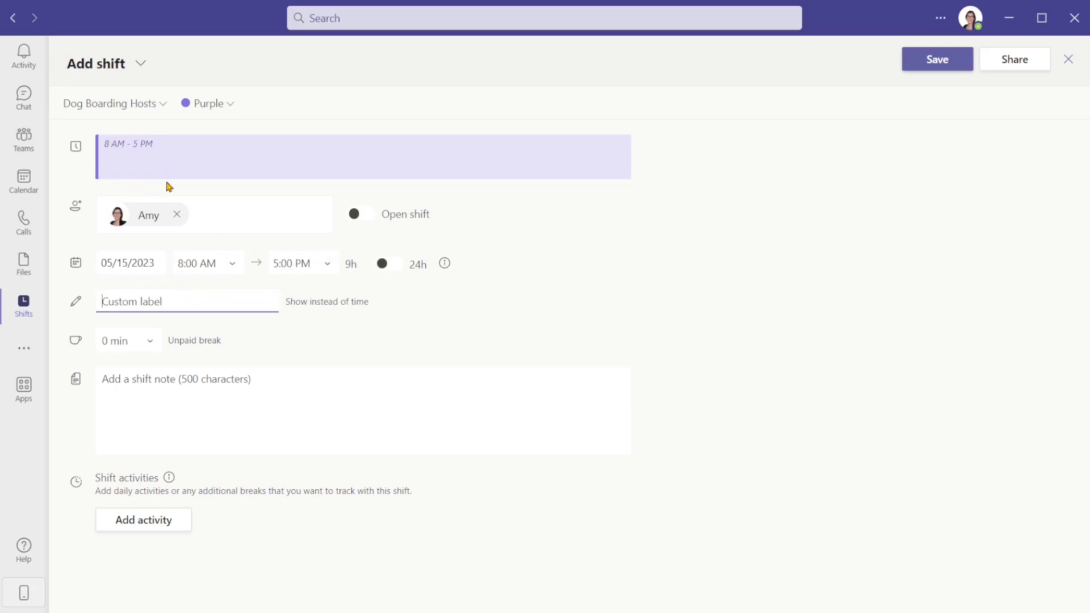
left_click(225, 385)
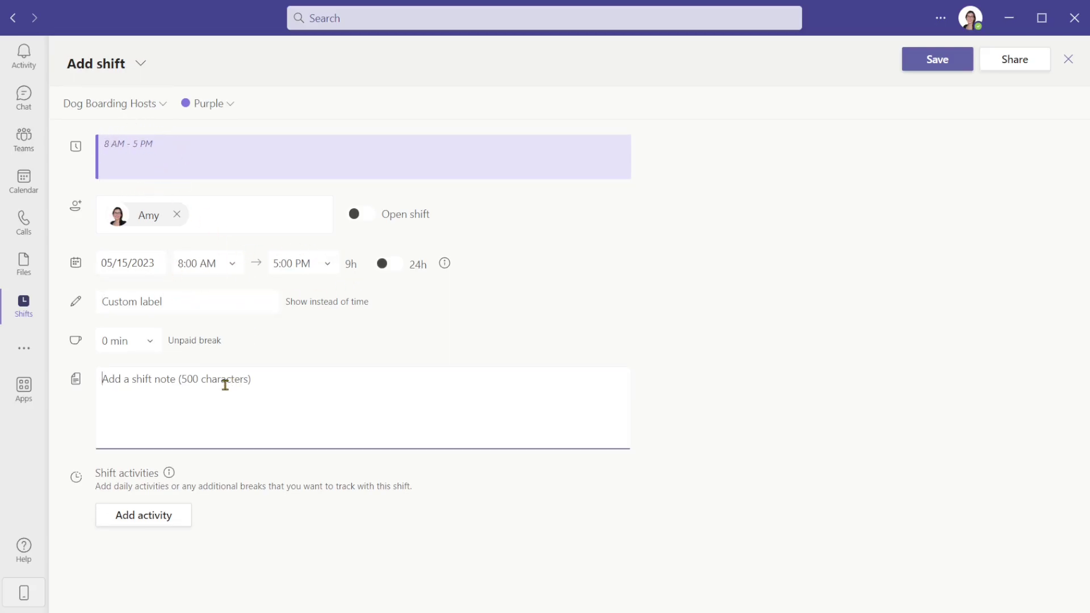
left_click(150, 343)
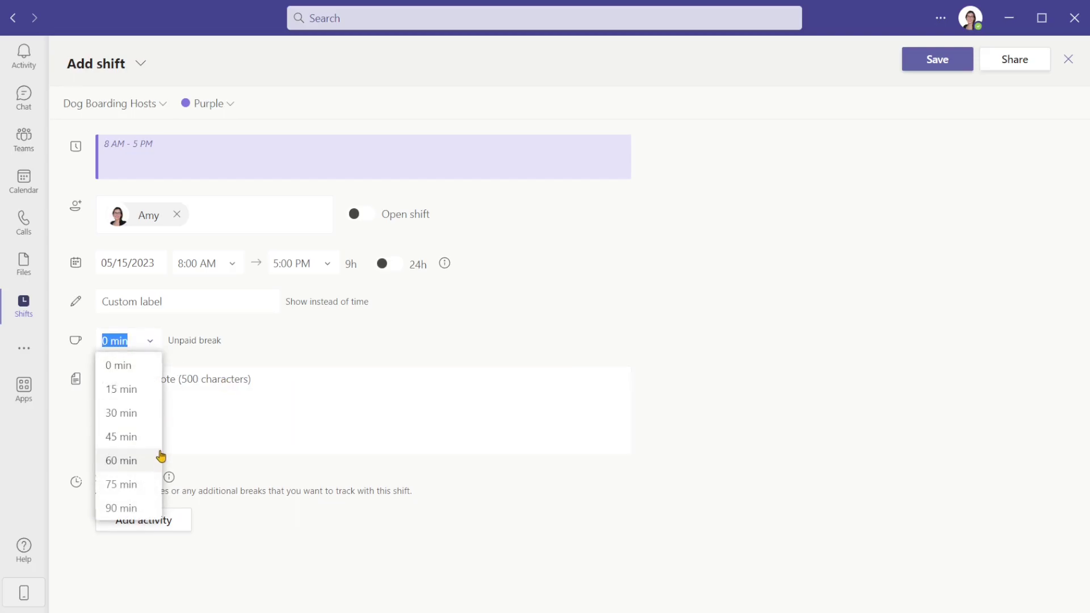
left_click(120, 460)
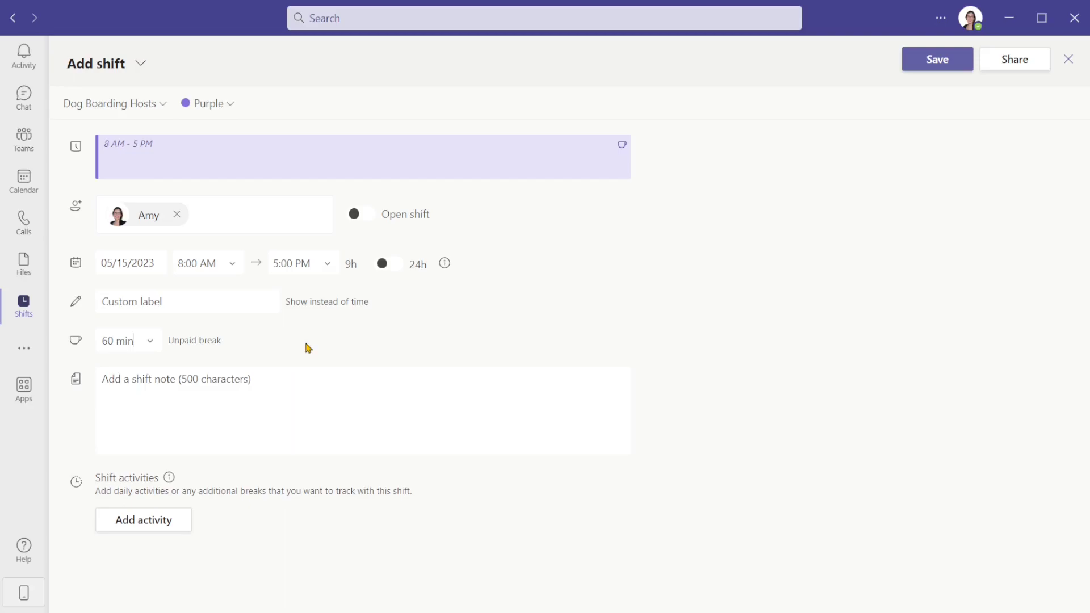
- Add the shift note "Roo is arriving today, please give her a big hug from all of the staff at Amy's Animal Barn & Pet Co."
left_click(355, 406)
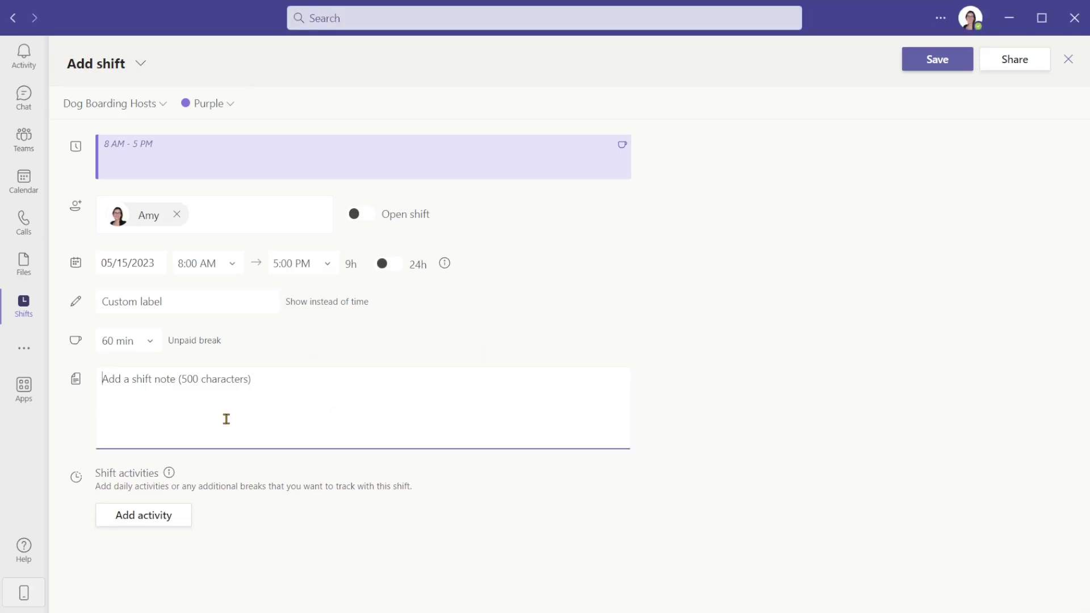
type("Roo is arriving today, please give her a big hug from all of the staff at Amy's Animal Barn & Pet Co.")
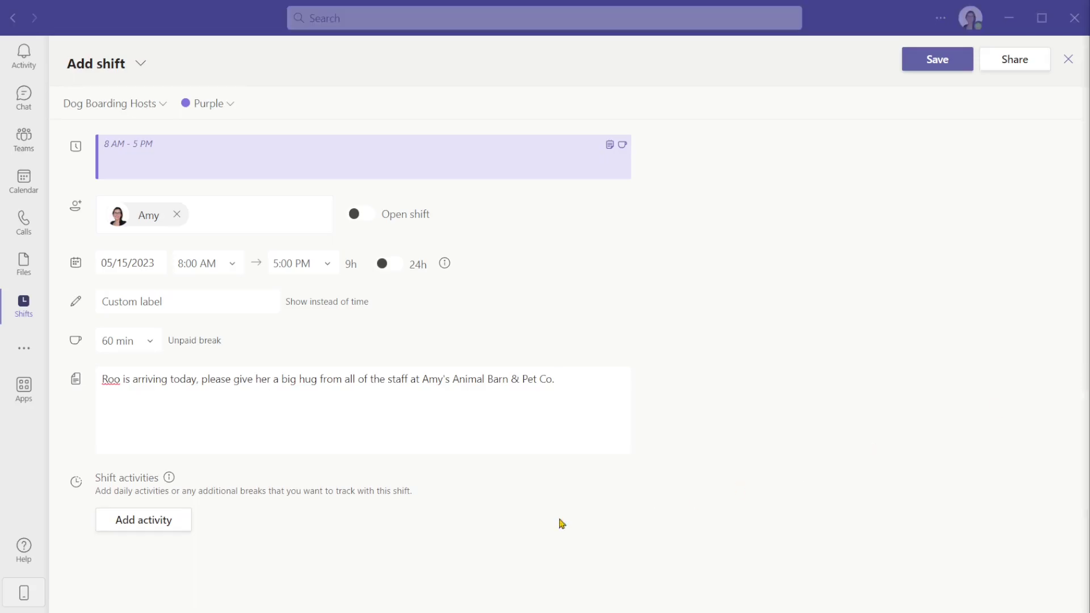
- Add a paid activity named "Please confirm upcoming appointments" from 8:00 AM to 8:15 AM and save the shift
left_click(165, 528)
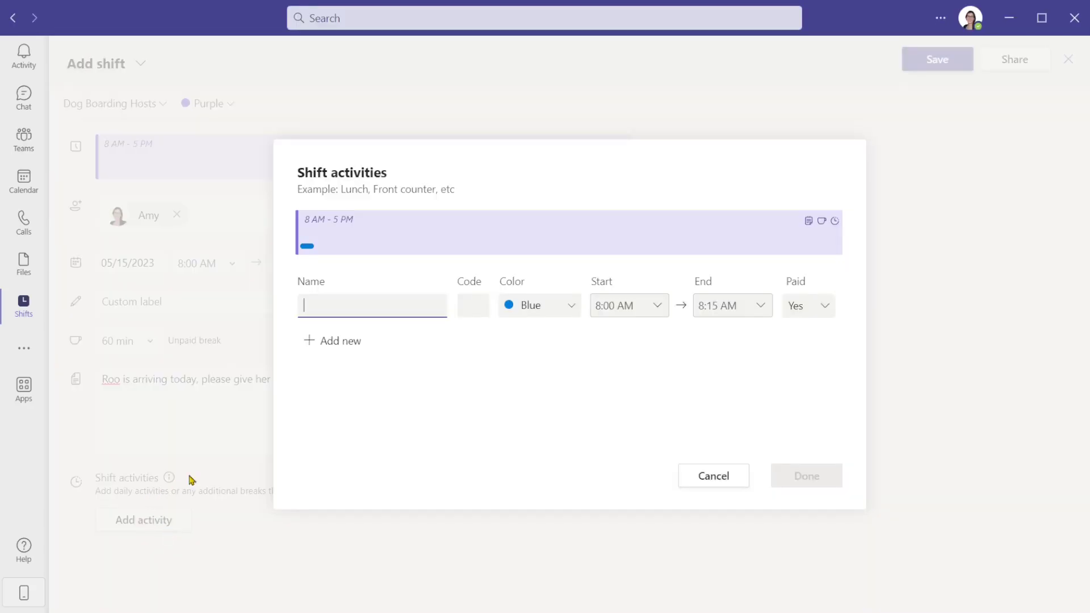
left_click(380, 310)
key("ctrl+v")
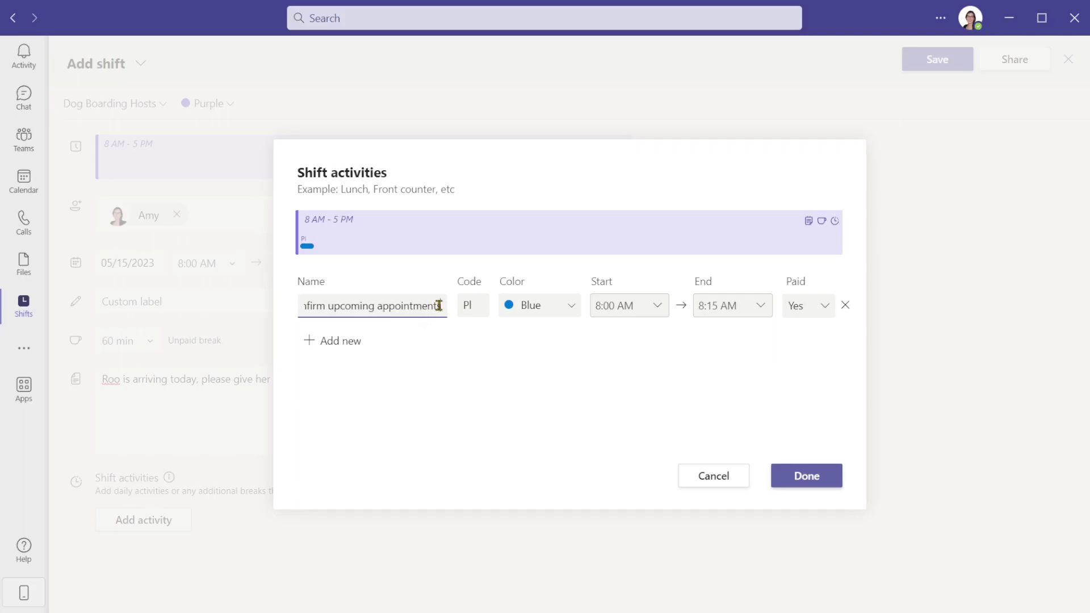
left_click_drag(439, 306, 265, 319)
left_click(365, 305)
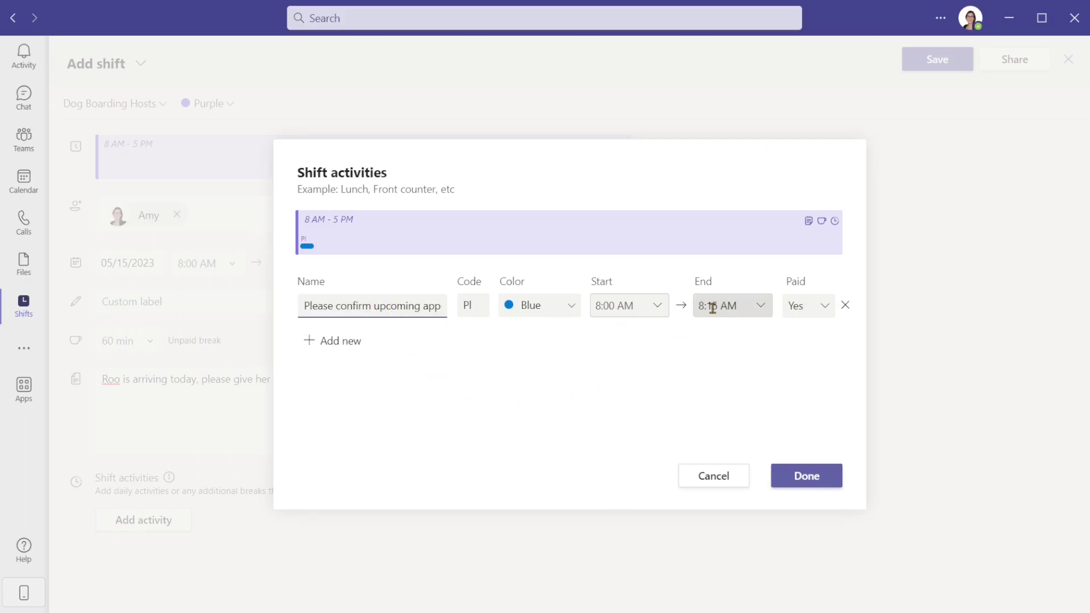
left_click(800, 474)
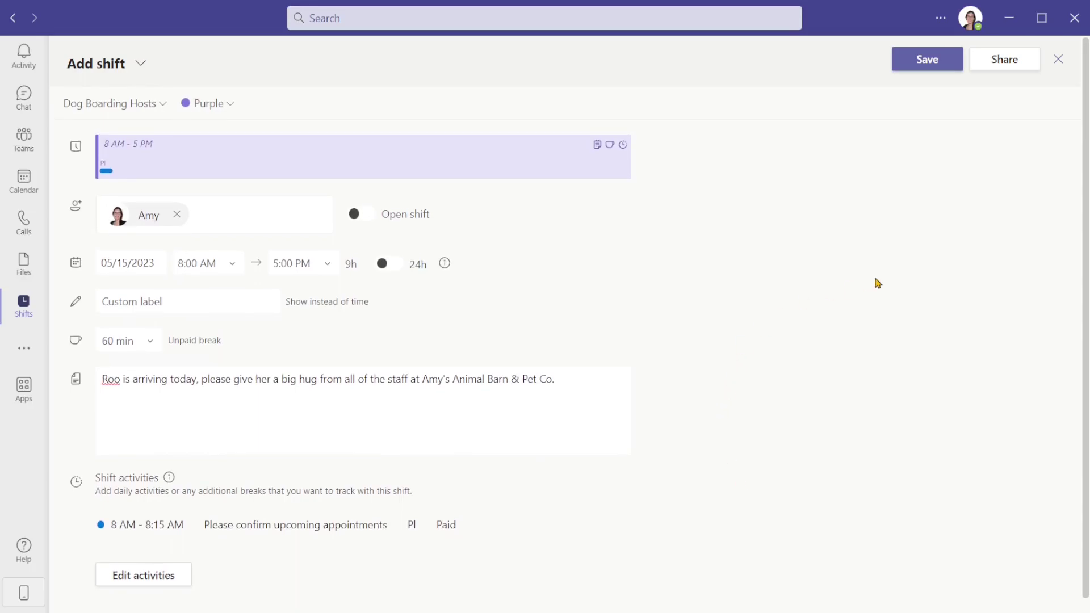
left_click(937, 62)
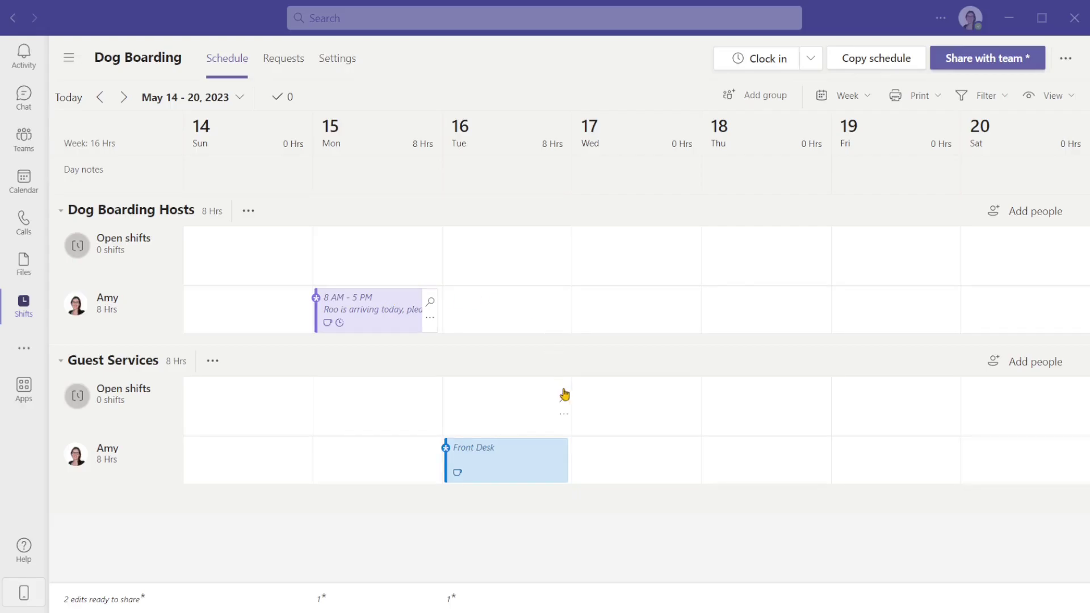
- Review the details of the Front Desk shift on Tuesday, May 16, and return to the schedule without changing it
left_click(562, 478)
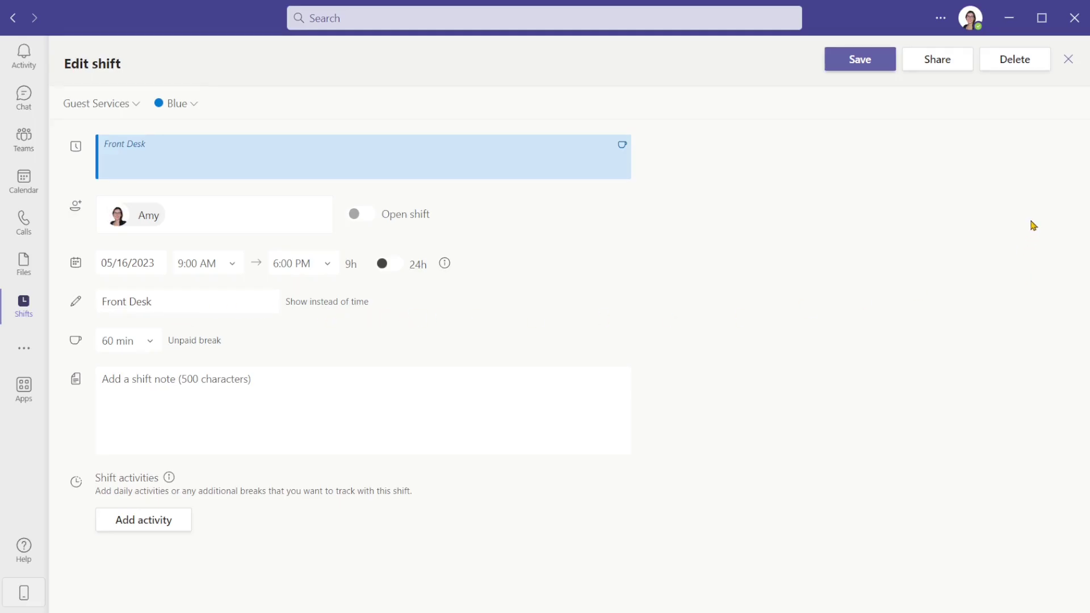
left_click(1068, 60)
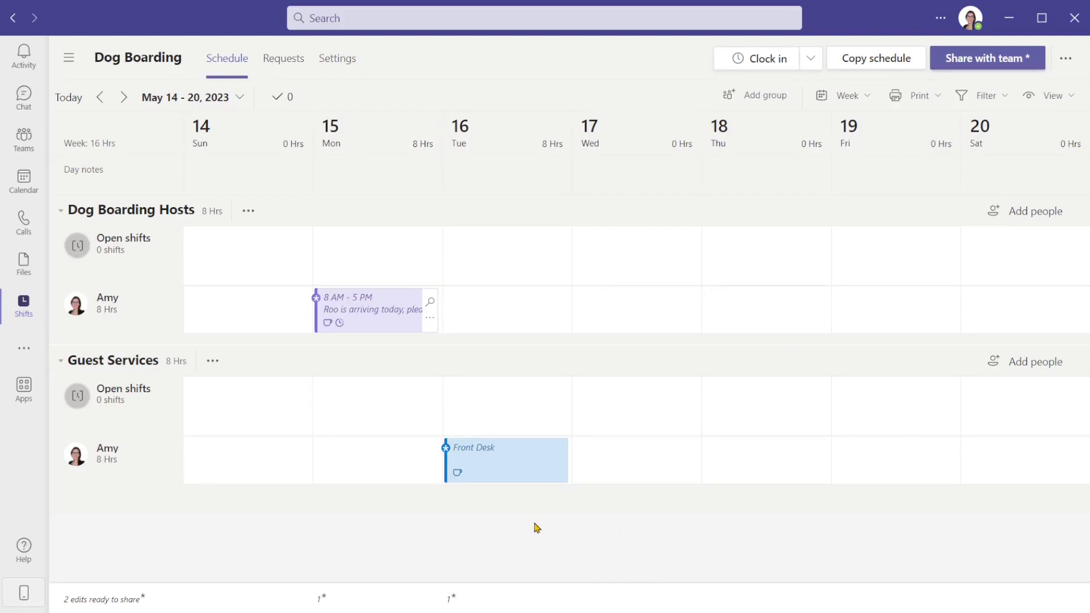
- Copy Monday's Dog Boarding Hosts shift, with its shift activities included, to Wednesday, May 17, and Friday, May 19
left_click(397, 328)
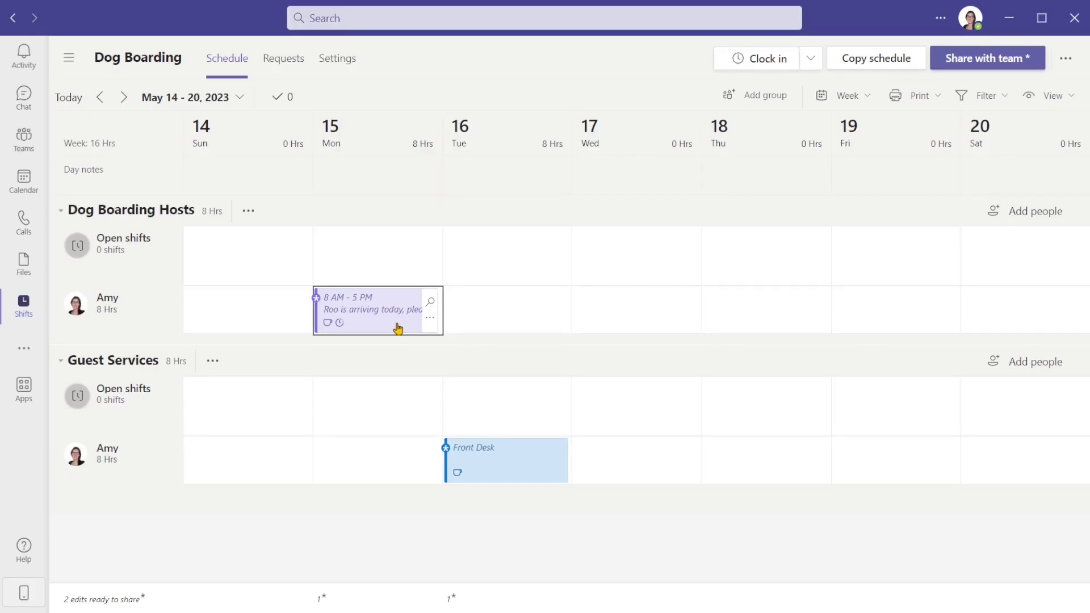
key("ctrl+c")
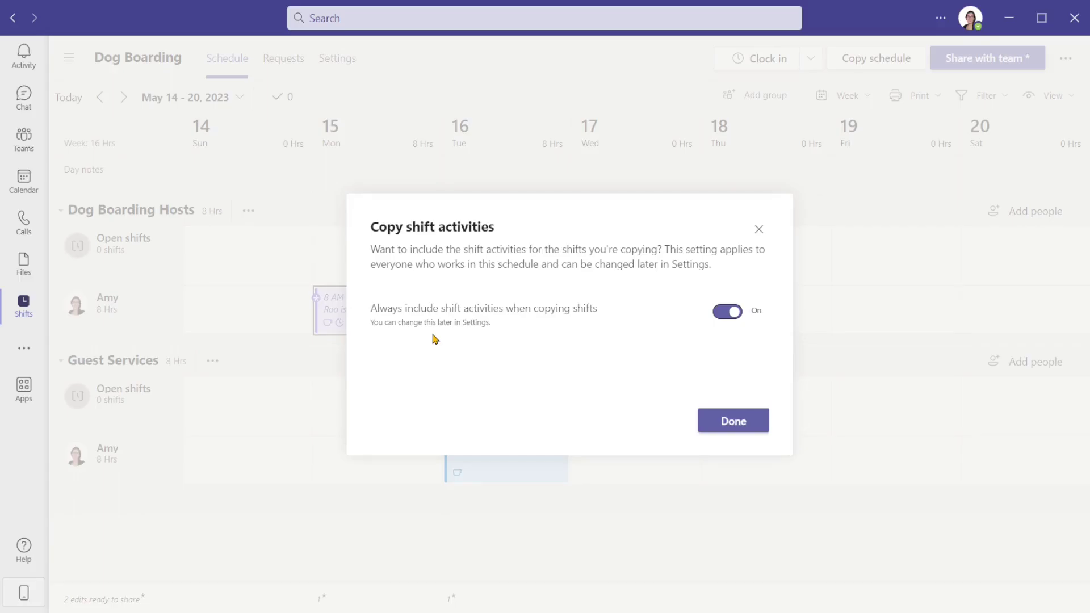
left_click(737, 429)
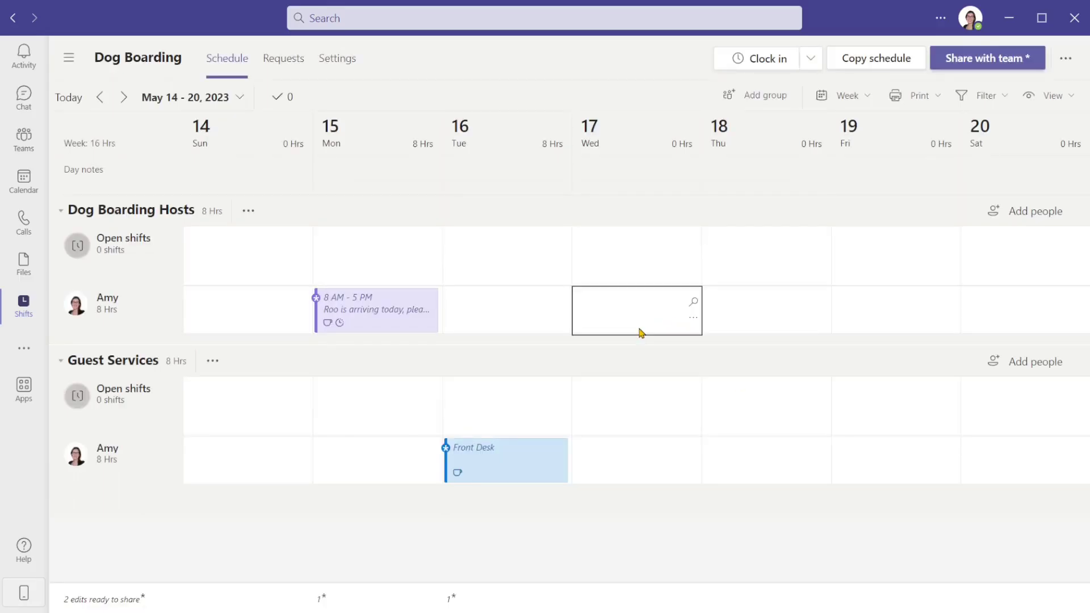
key("ctrl+v")
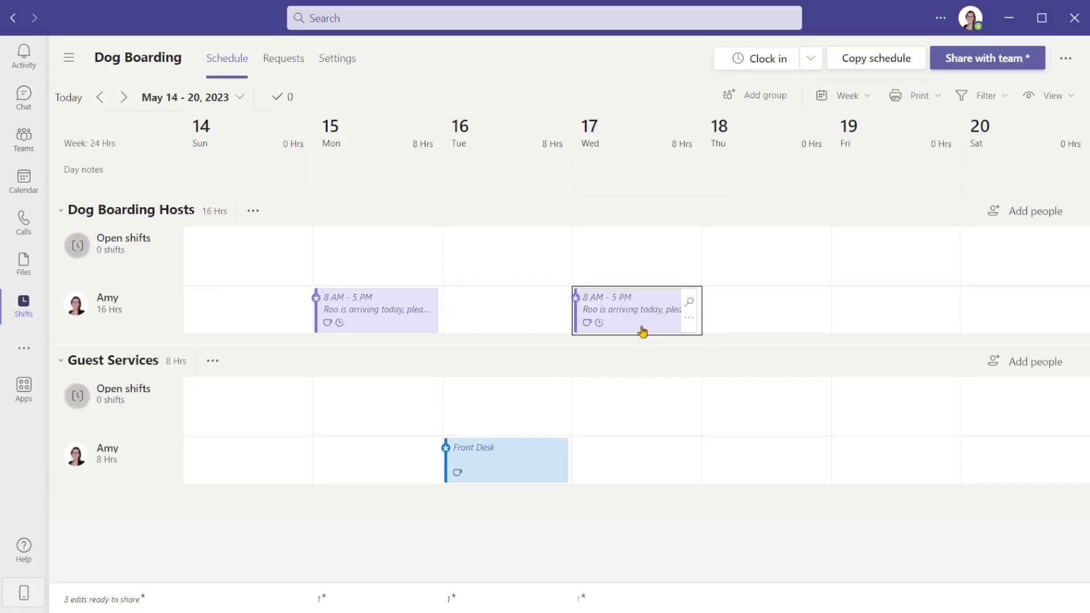
left_click(880, 317)
key("ctrl+v")
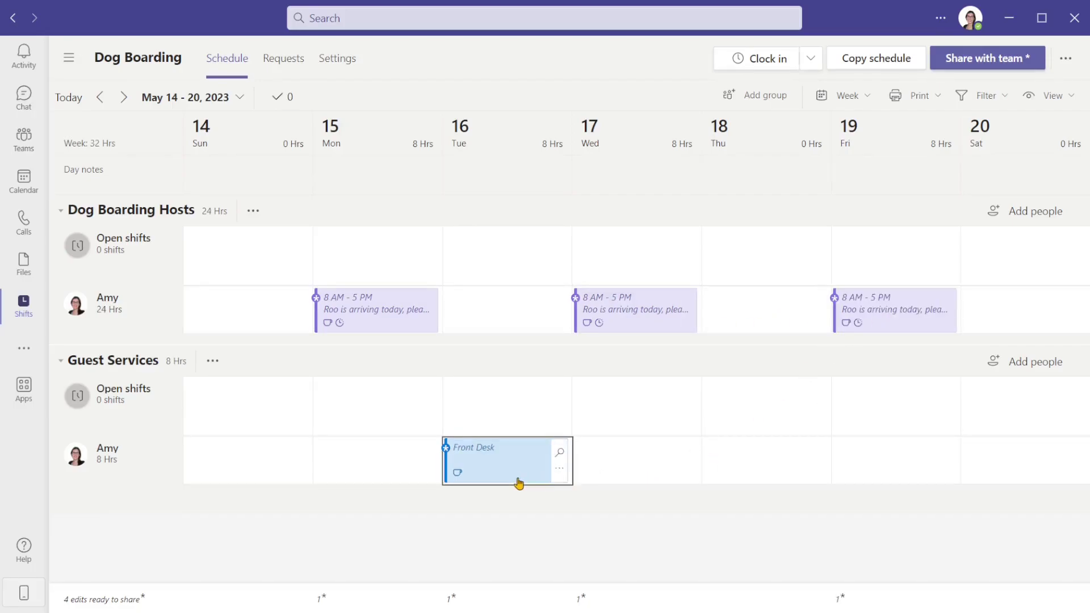
- Copy the Guest Services Front Desk shift from Tuesday to Thursday, May 18
left_click(770, 454)
key("ctrl+v")
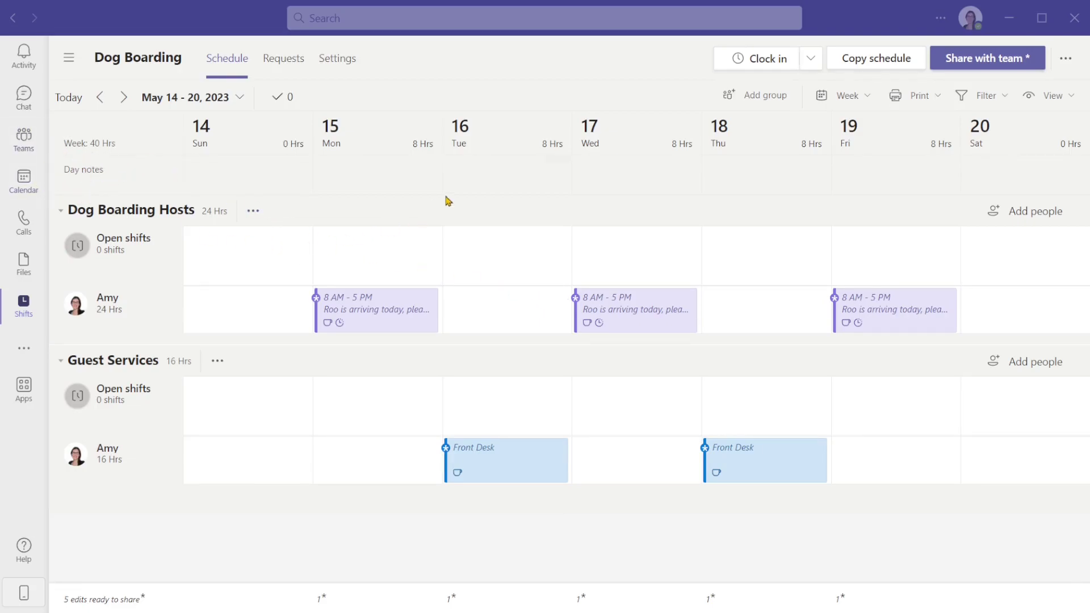
- Add the day note "Health & Safety Inspector coming" to Tuesday, May 16
left_click(483, 179)
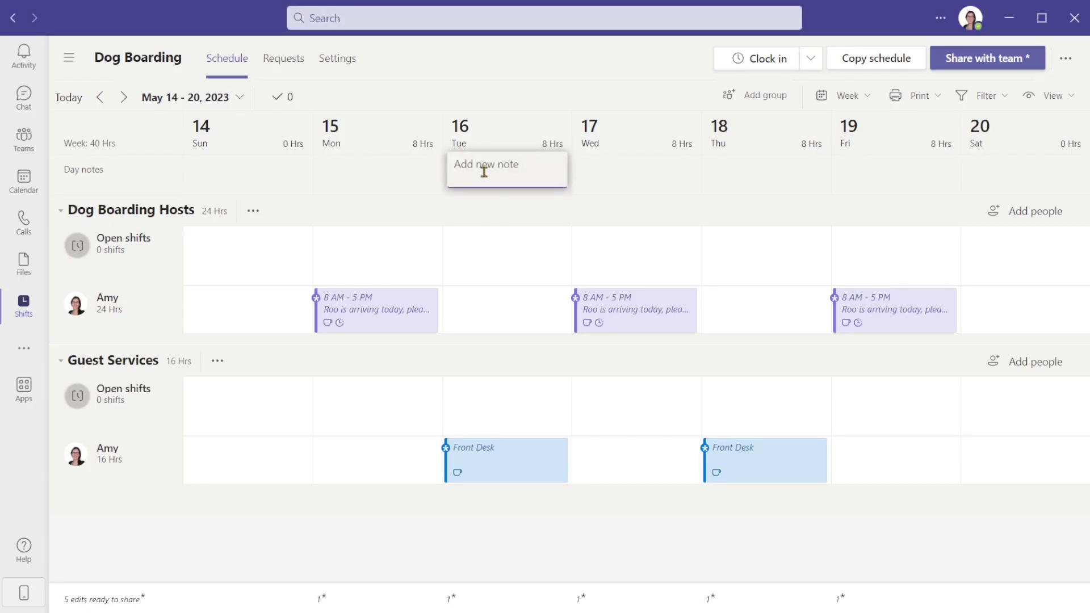
type("Health & Safety Inspector coming")
left_click(509, 526)
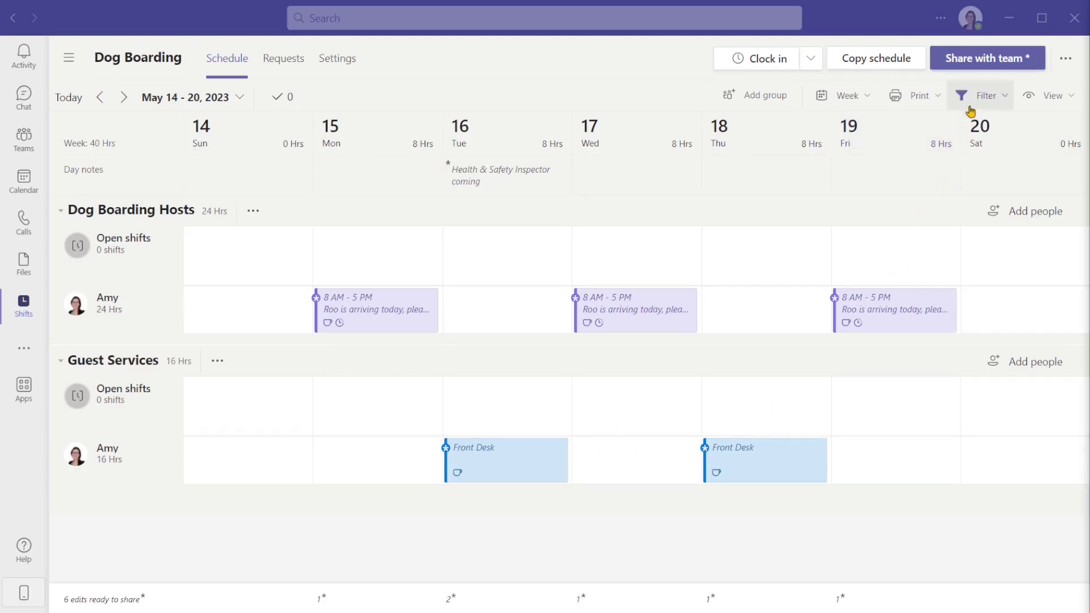
- Share the May 14–20 schedule, sending the notification to the entire team
left_click(1012, 66)
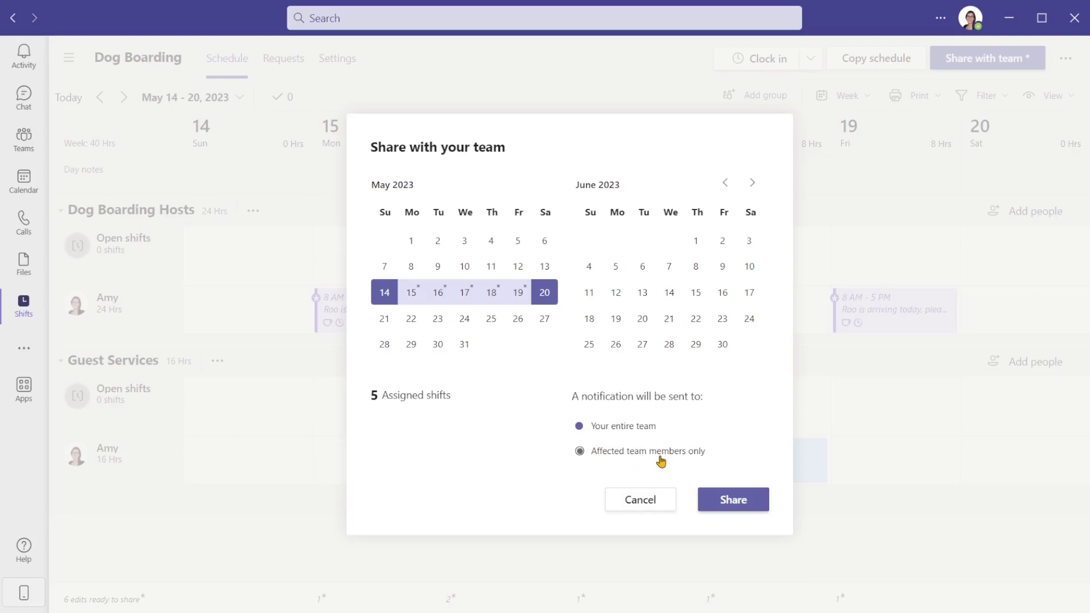
left_click(730, 502)
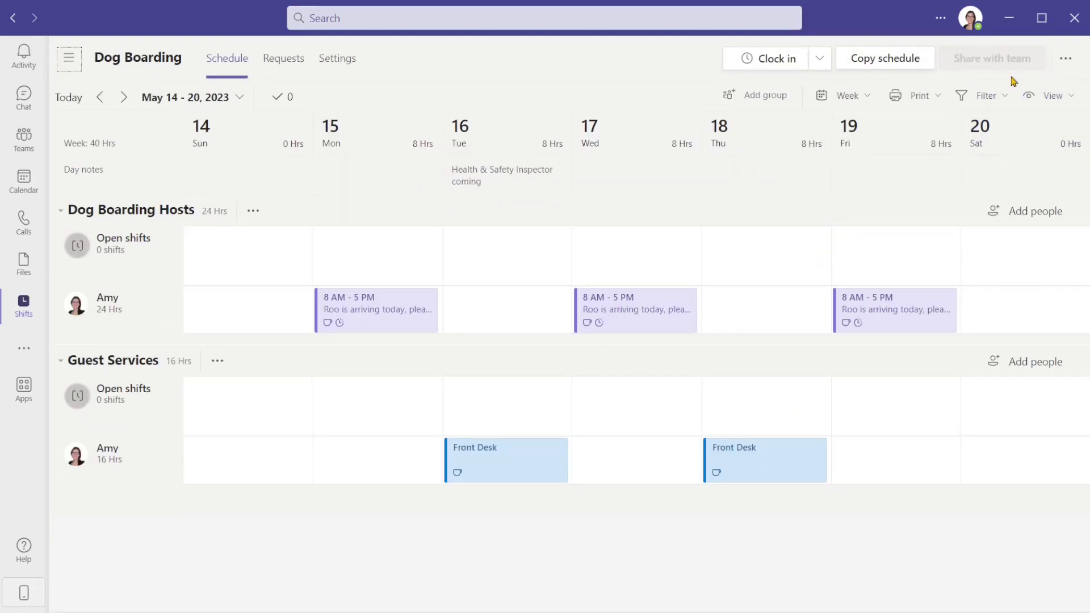
- Set the start time of the Front Desk shift on Thursday, May 18, to 8:15 AM and save it
mouse_move(890, 183)
left_click(754, 462)
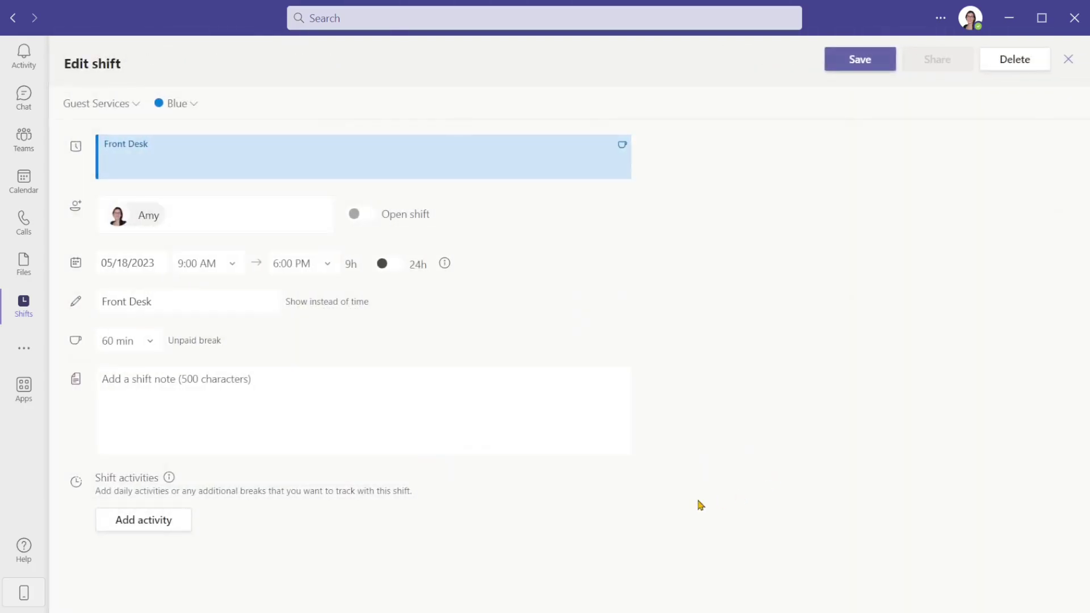
left_click(231, 266)
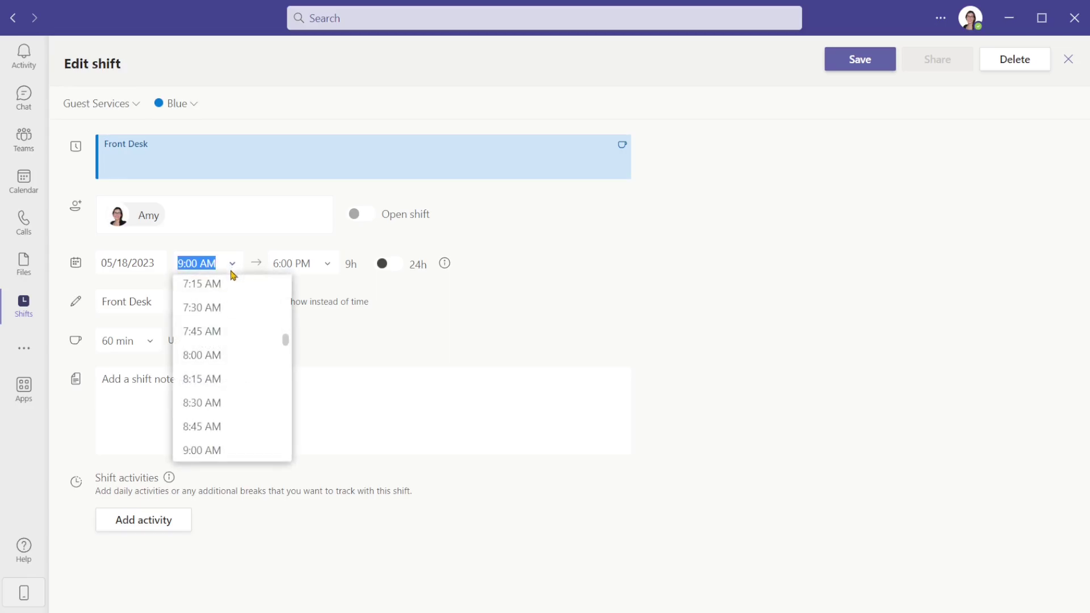
left_click(216, 380)
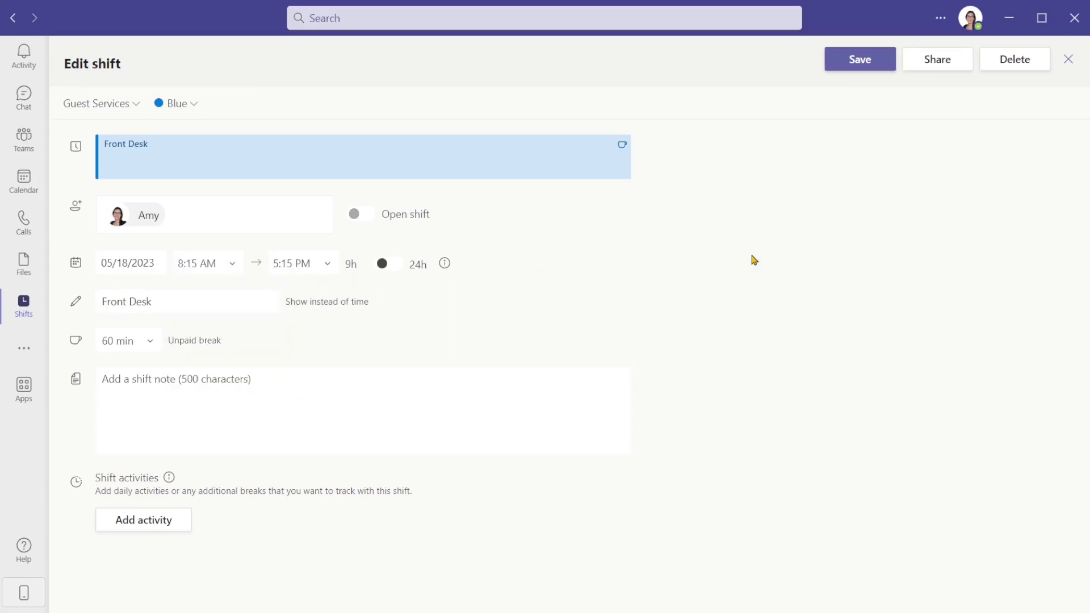
left_click(850, 68)
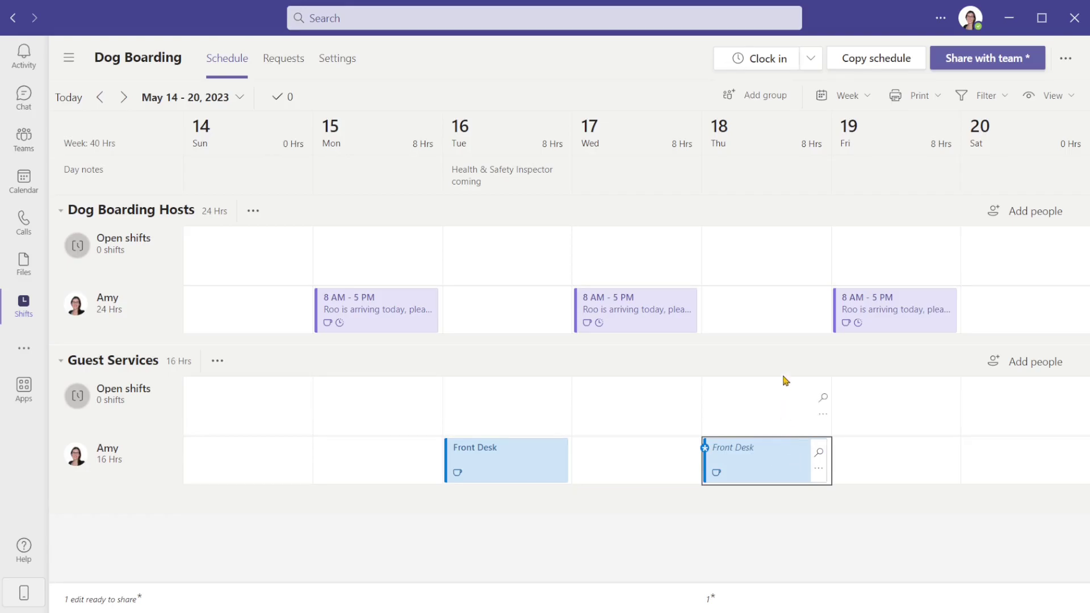
- Share the edited Thursday shift, notifying affected team members only
left_click(990, 64)
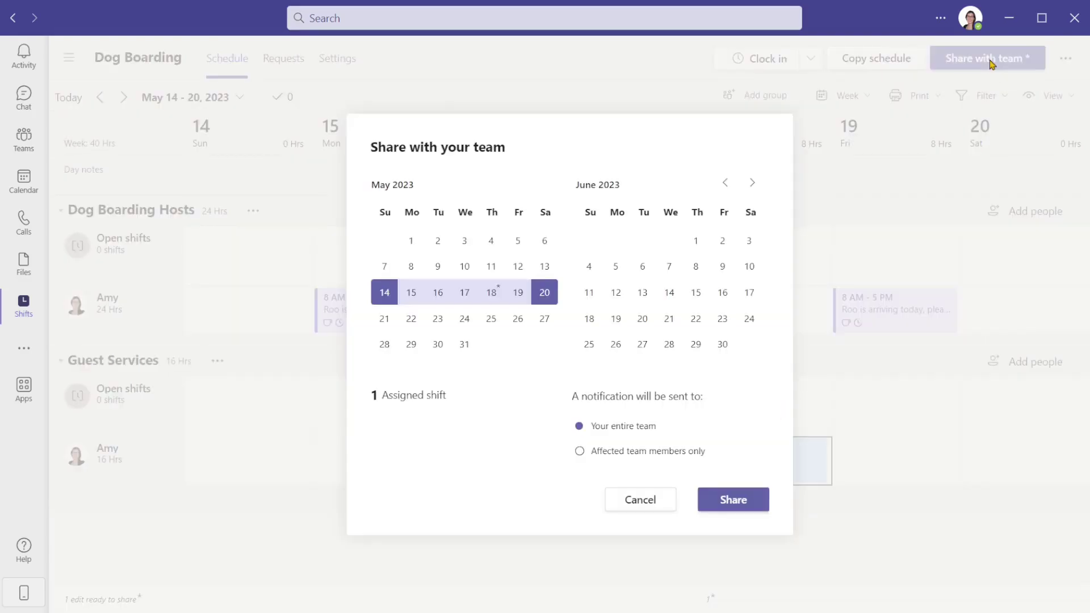
left_click(590, 454)
left_click(736, 504)
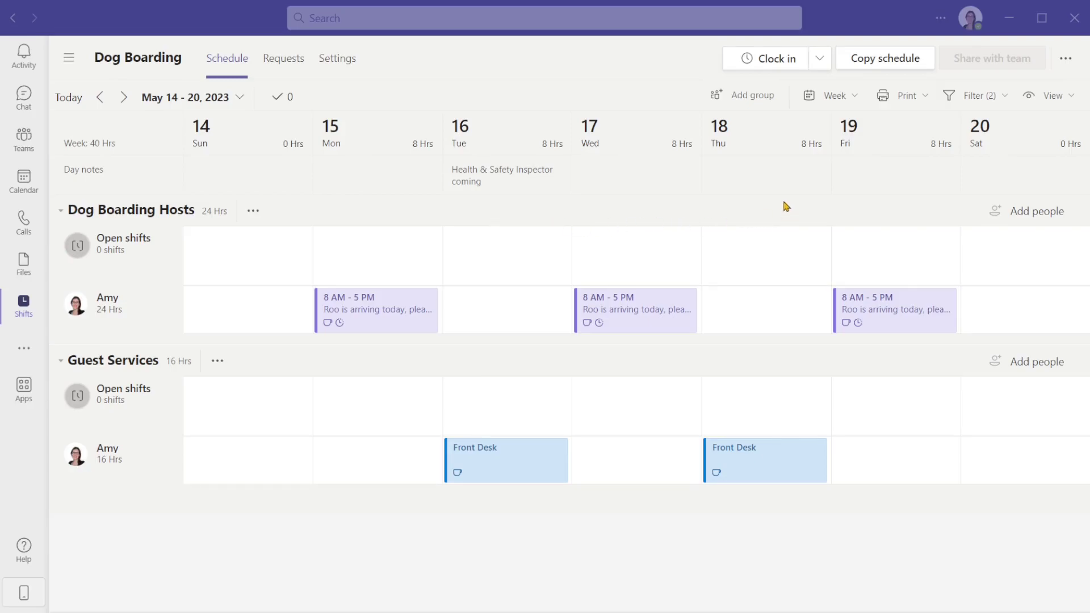
- Preview the Dog Boarding schedule in day view and switch it to month view
left_click(857, 97)
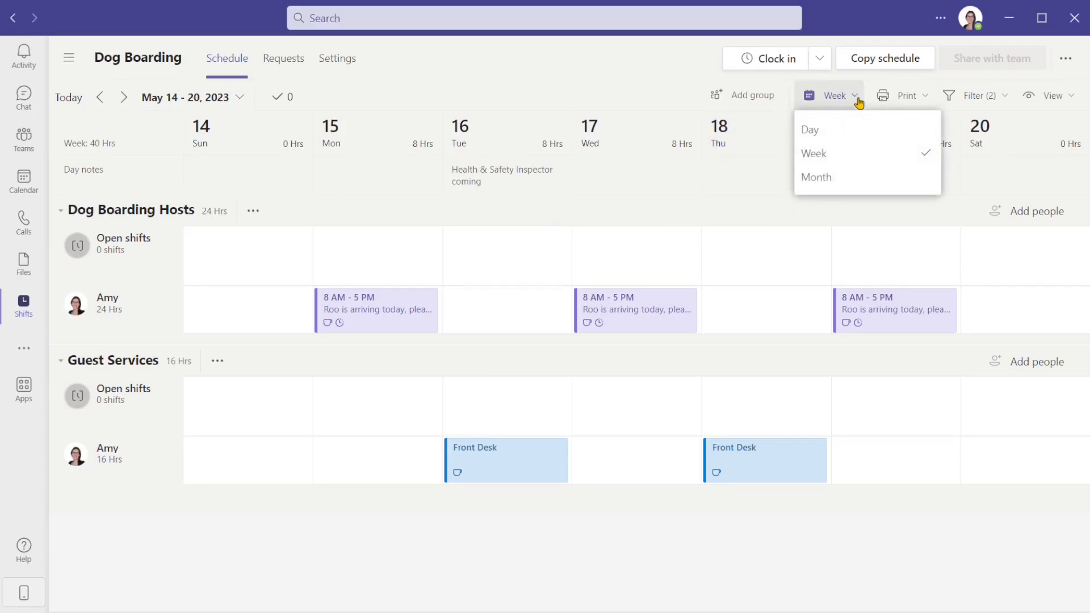
left_click(829, 134)
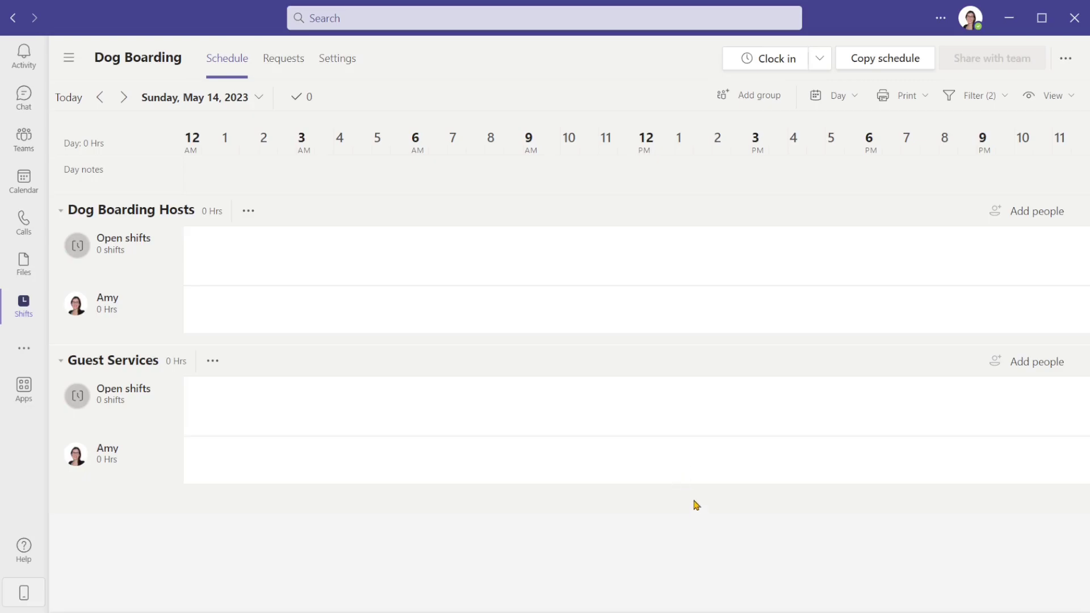
left_click(833, 114)
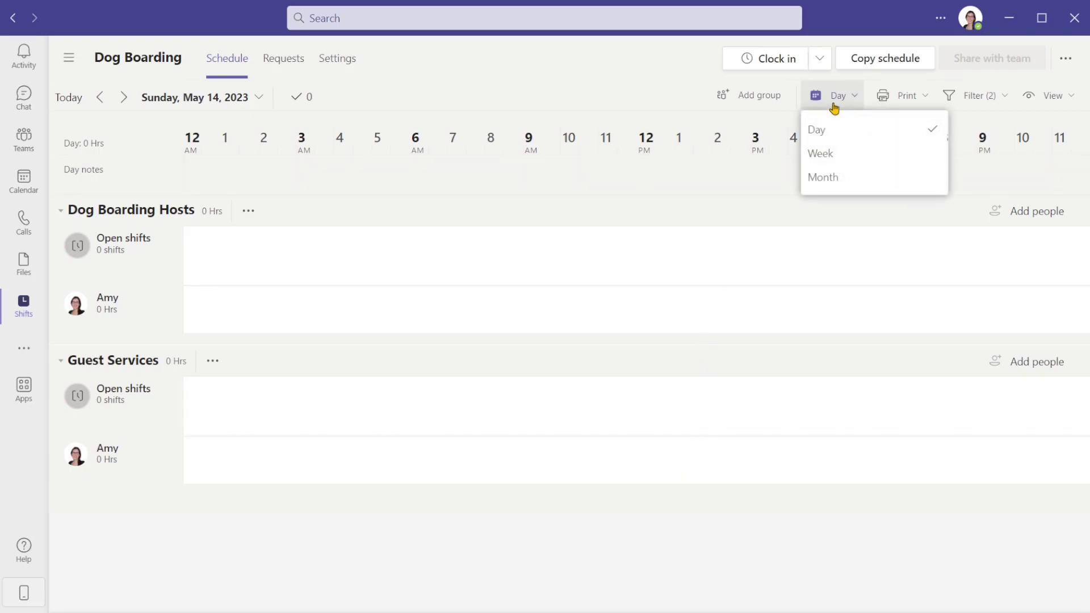
left_click(840, 179)
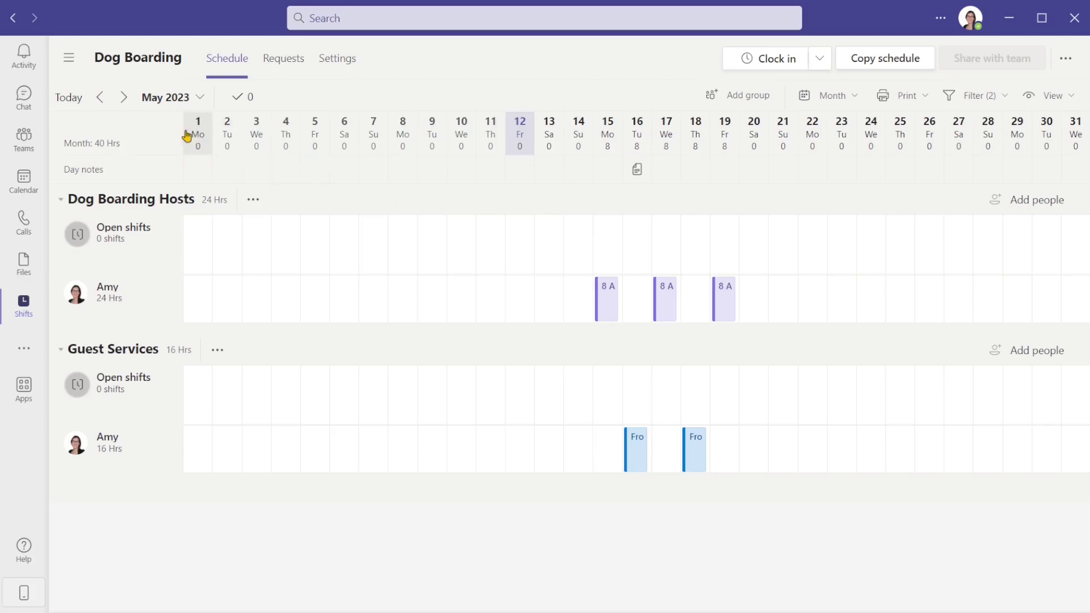
- Browse the monthly schedule ahead to July 2023 and back to May, and read the day note on Tuesday, May 16
left_click(123, 97)
left_click(122, 99)
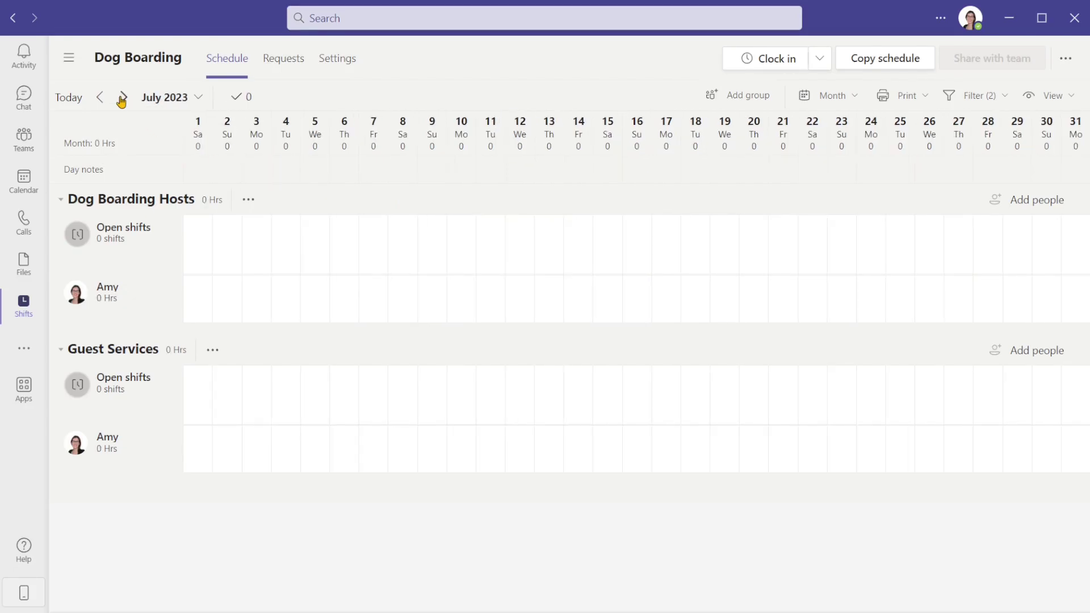
left_click(100, 98)
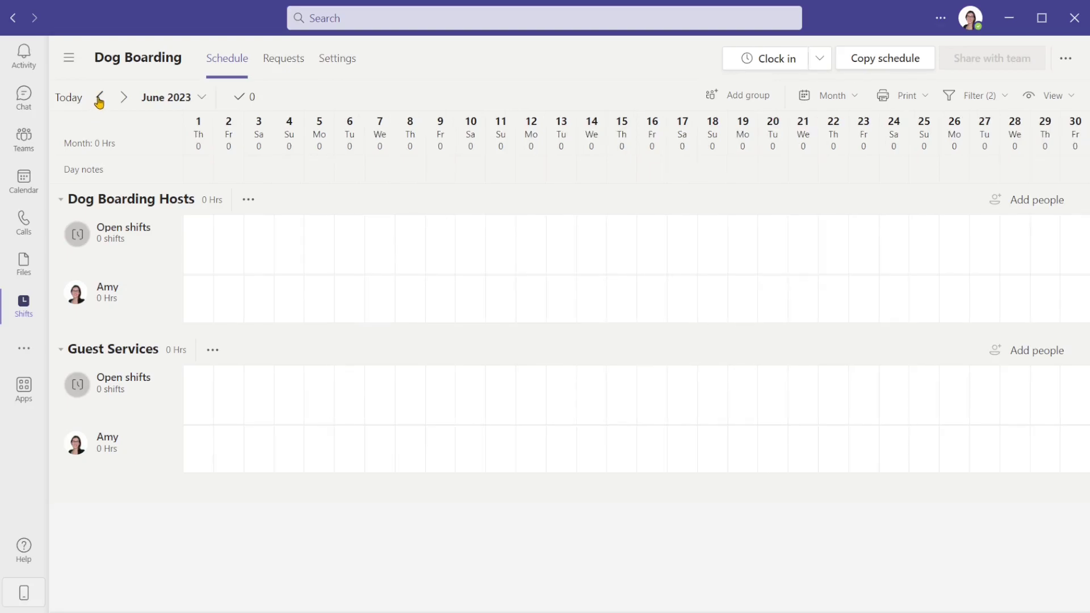
left_click(100, 99)
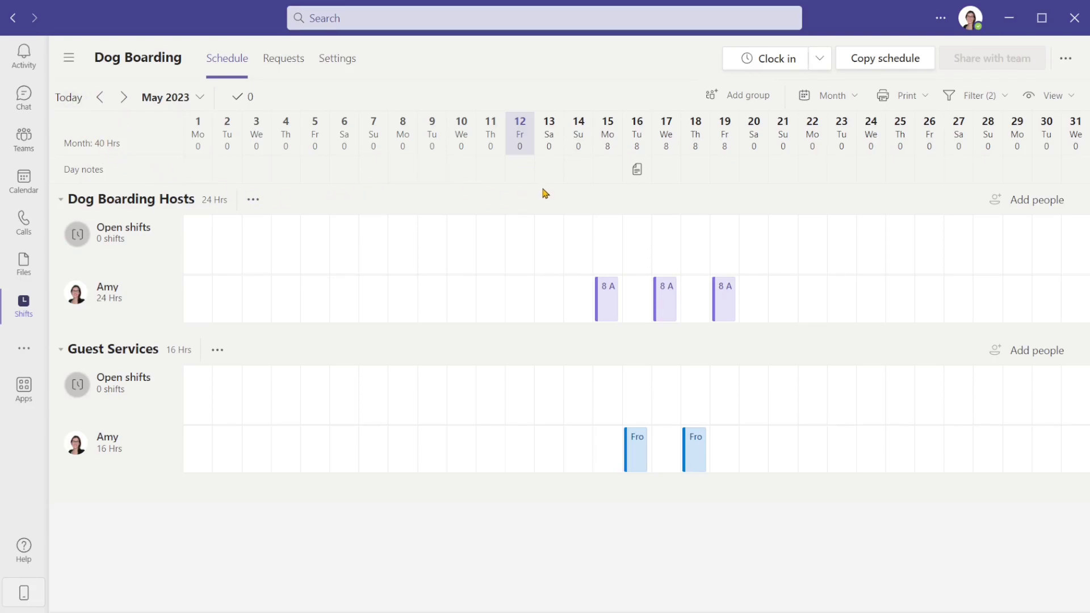
left_click(633, 170)
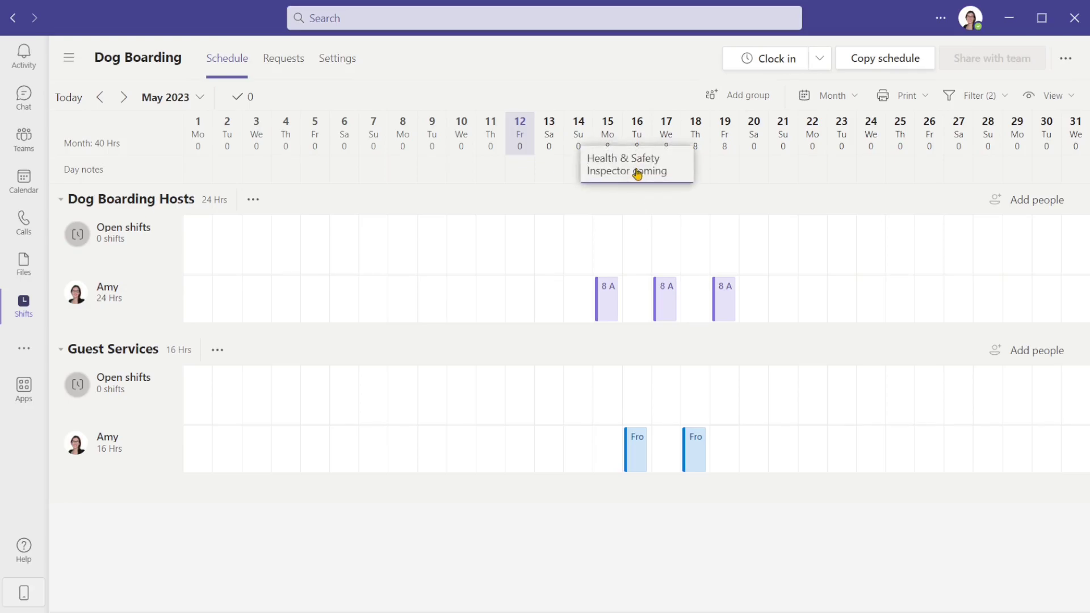
left_click(645, 197)
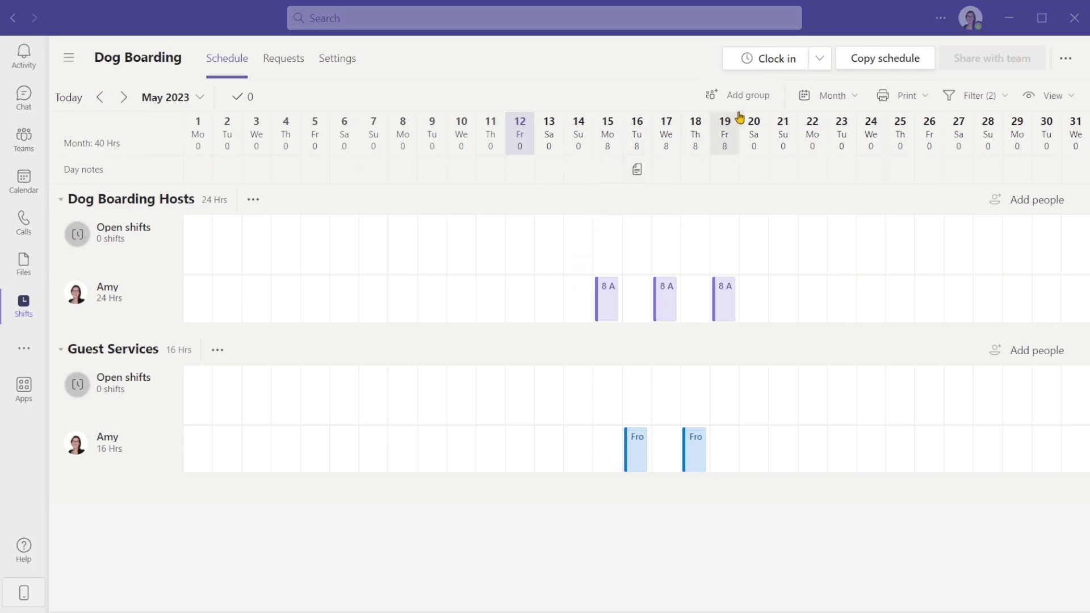
- Review the schedule's filter choices and its view options without changing any of them
left_click(1006, 103)
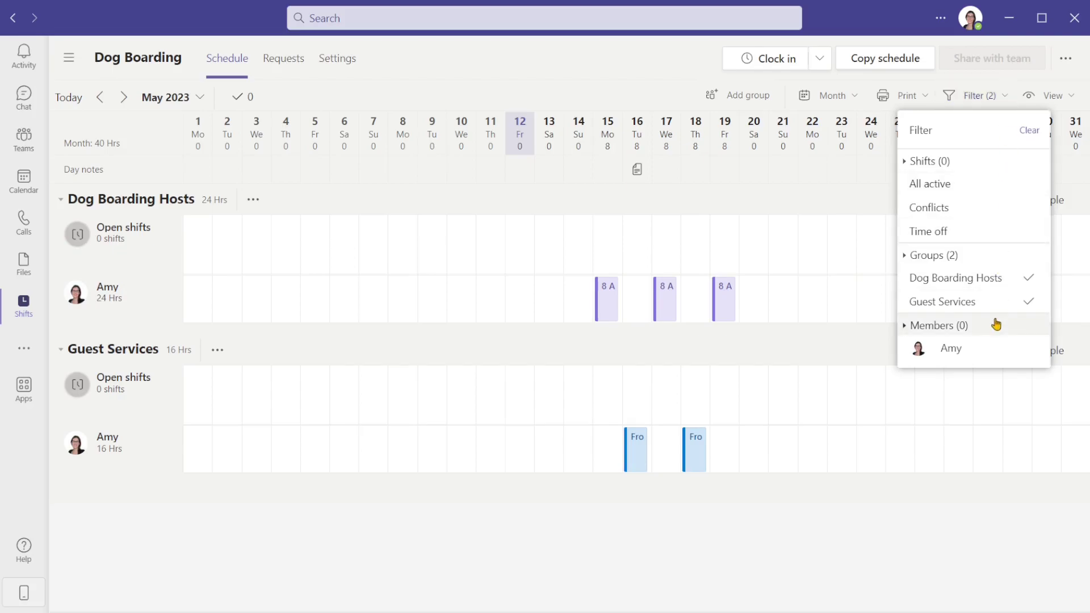
left_click(1061, 108)
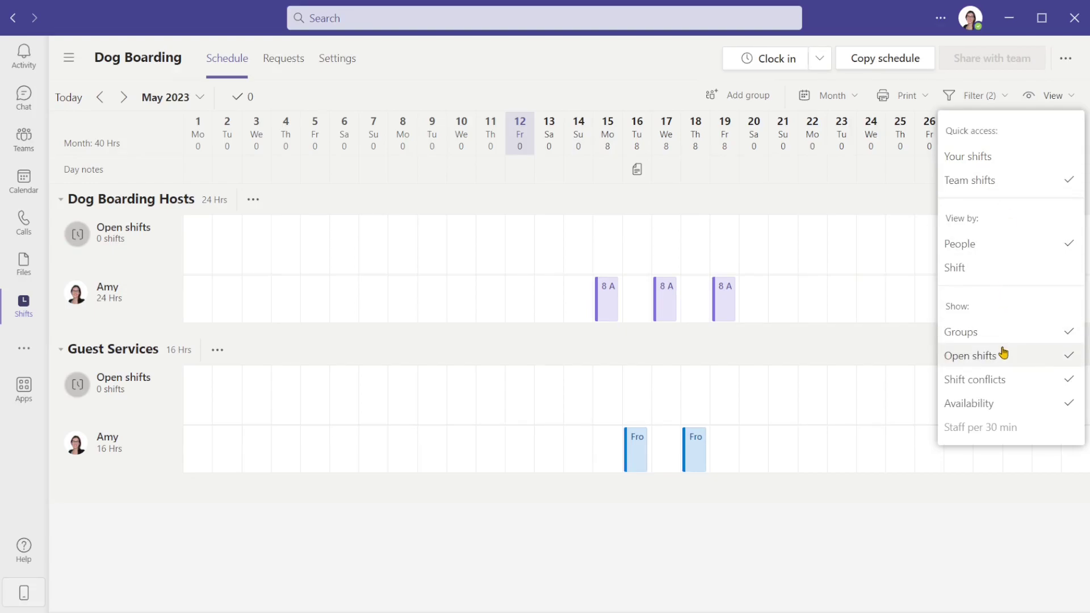
left_click(951, 568)
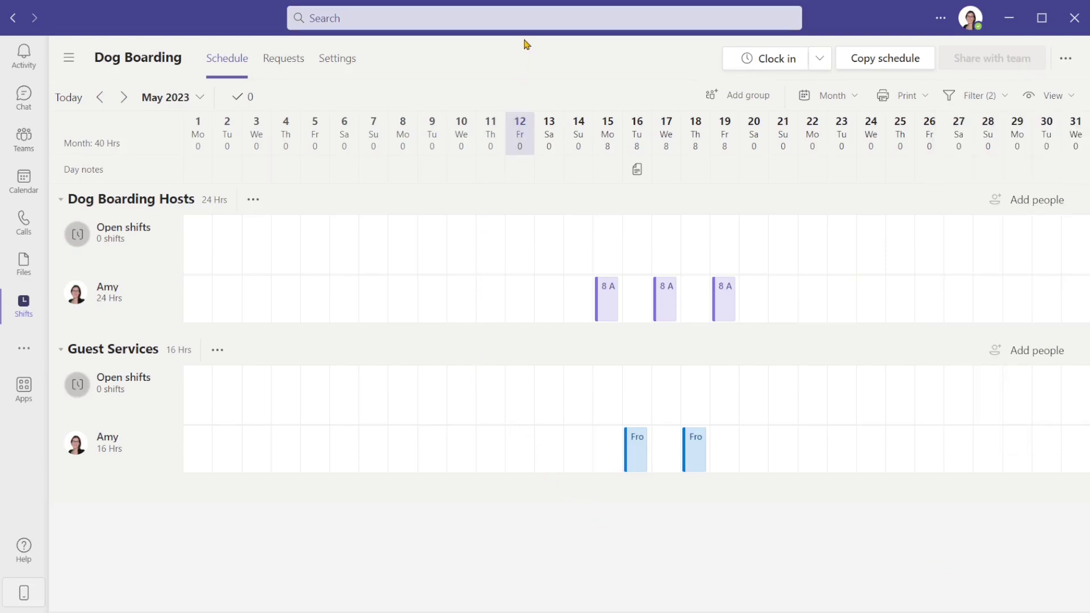
- Open the Dog Boarding team's requests
left_click(279, 63)
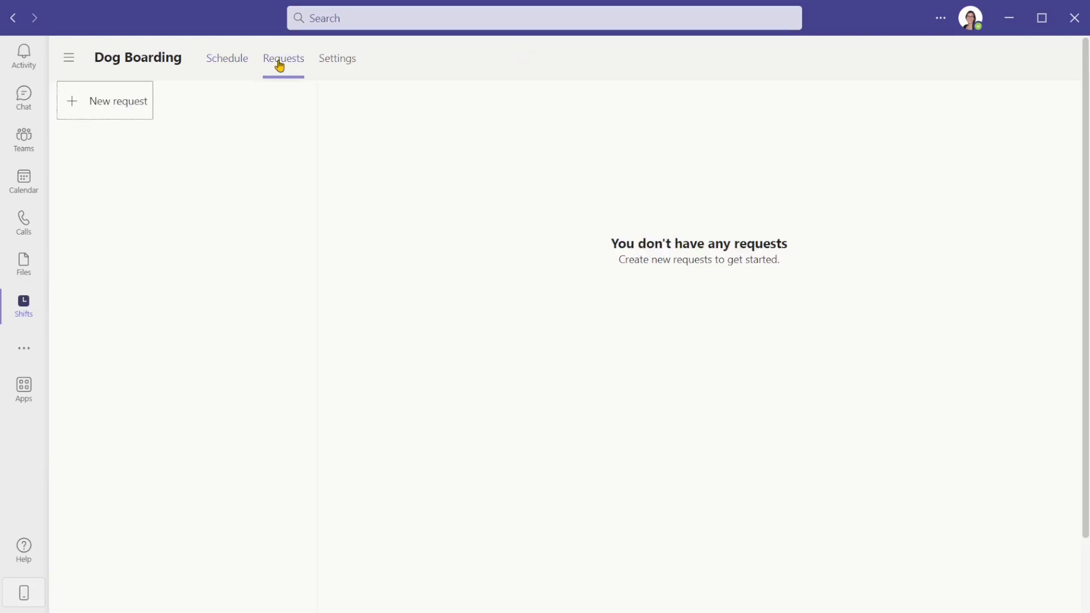